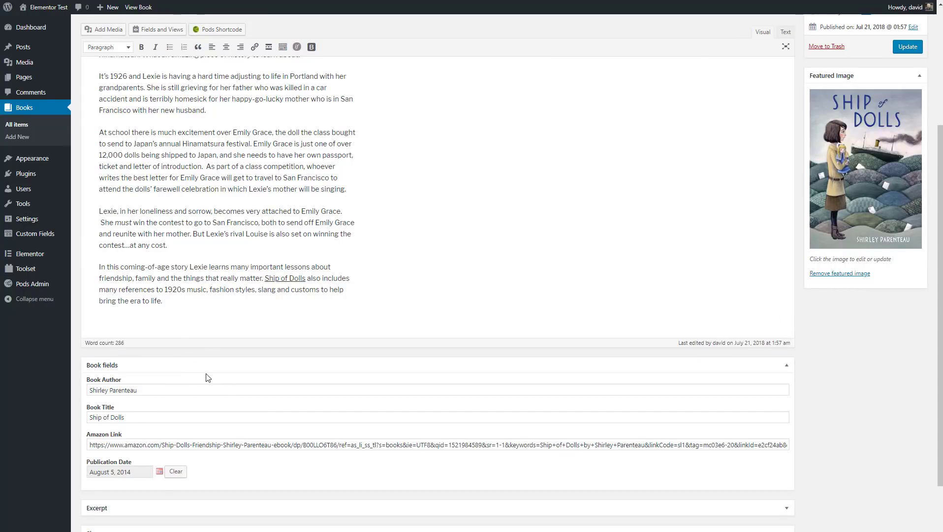
# Step: Scroll to the top of the Ship of Dolls Edit Book page and open the View Book link's context menu
pyautogui.scroll(4, 209, 378)
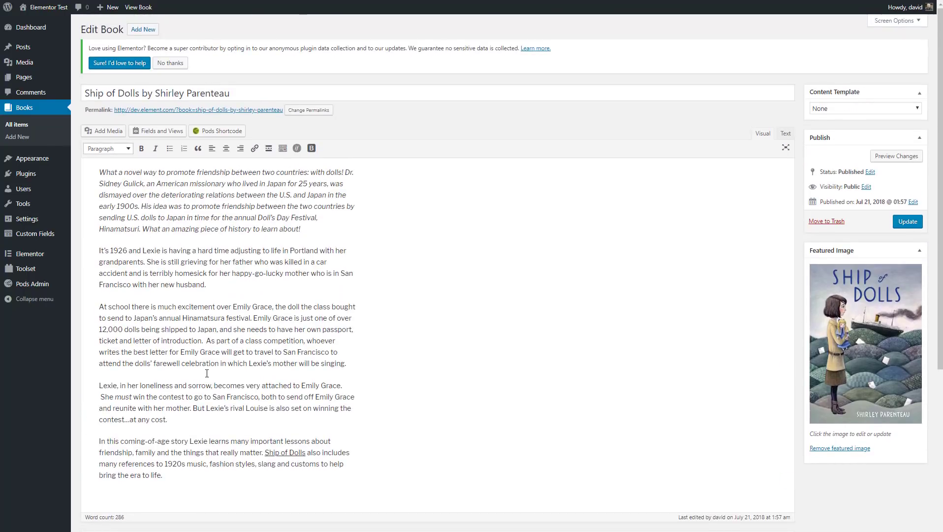
pyautogui.rightClick(146, 11)
# Step: Open the Ship of Dolls front-end page in a new tab, scroll through it, then return
pyautogui.click(167, 14)
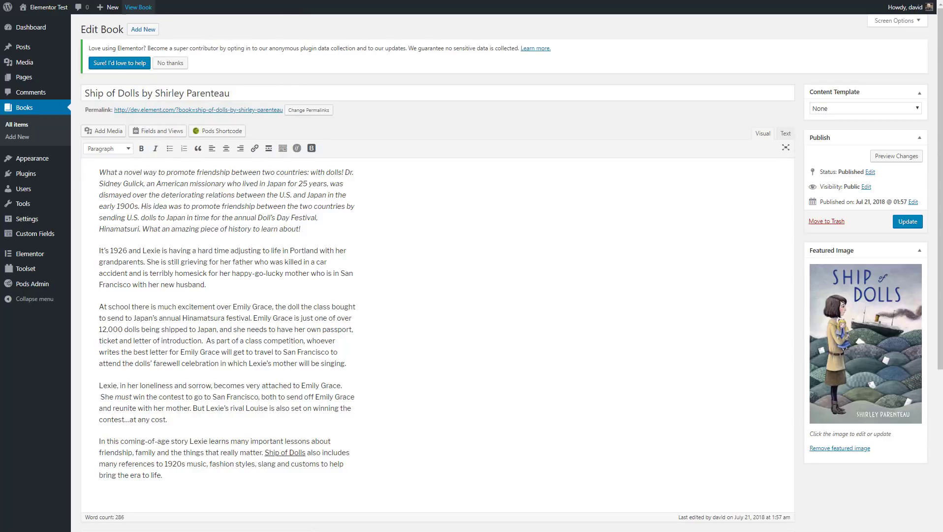
pyautogui.hotkey('ctrl', 'Tab')
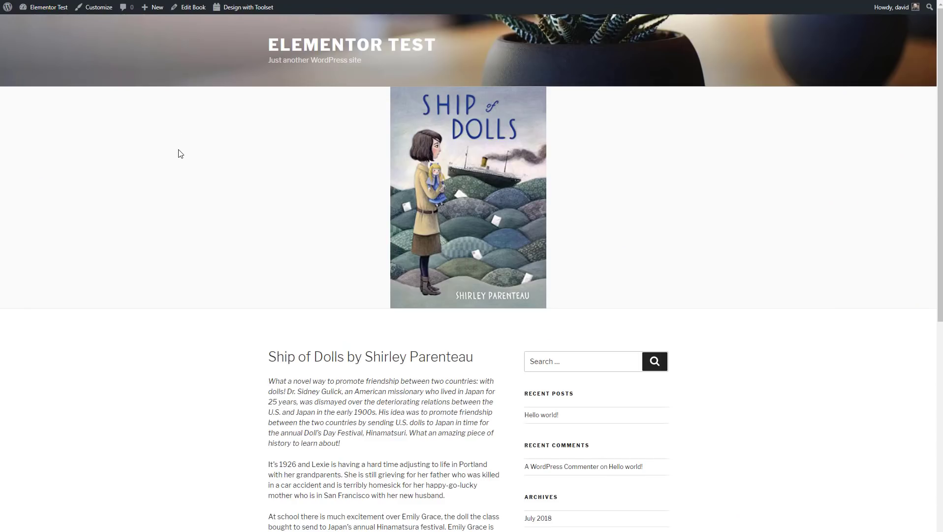
pyautogui.scroll(-6, 179, 153)
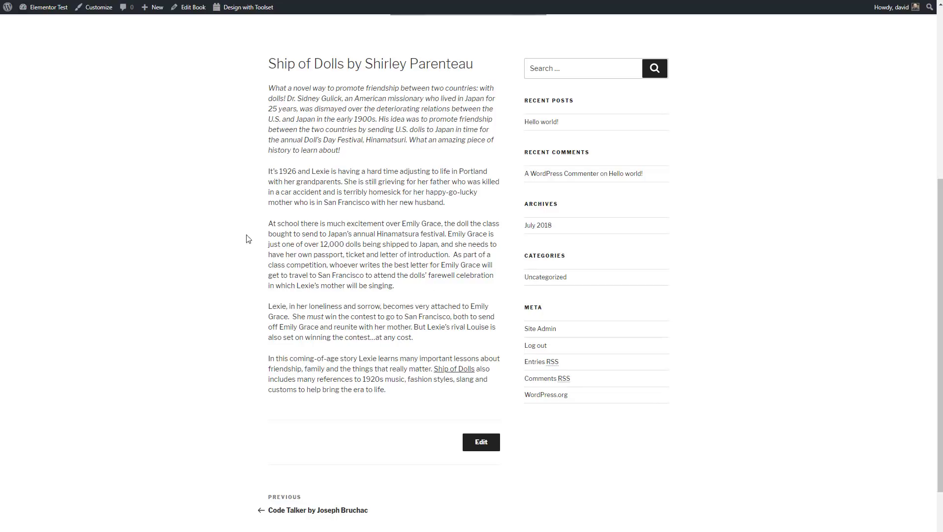
pyautogui.scroll(5, 250, 235)
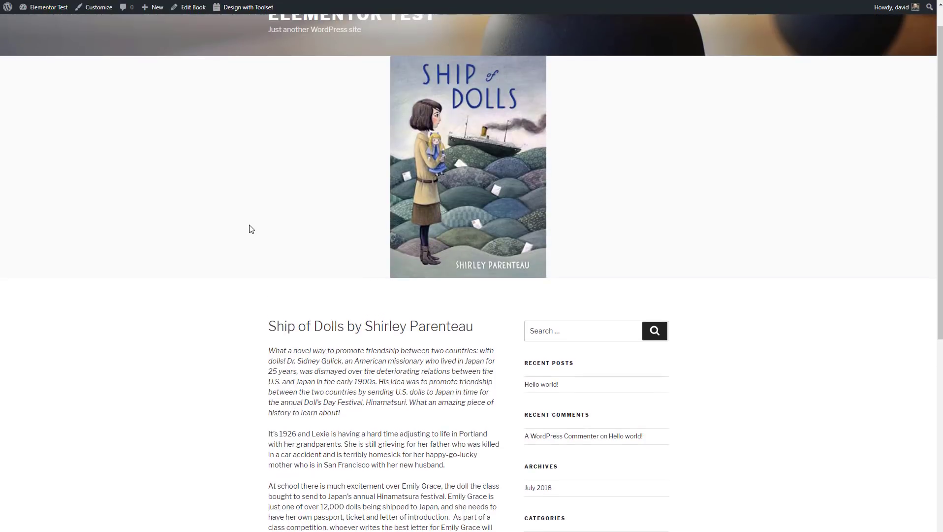
pyautogui.scroll(1, 251, 227)
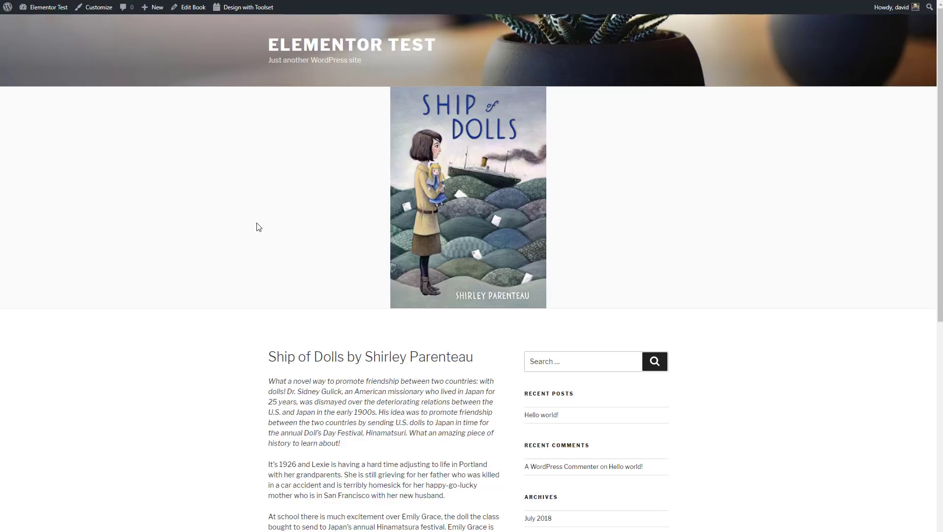
pyautogui.scroll(-4, 257, 224)
pyautogui.scroll(4, 256, 224)
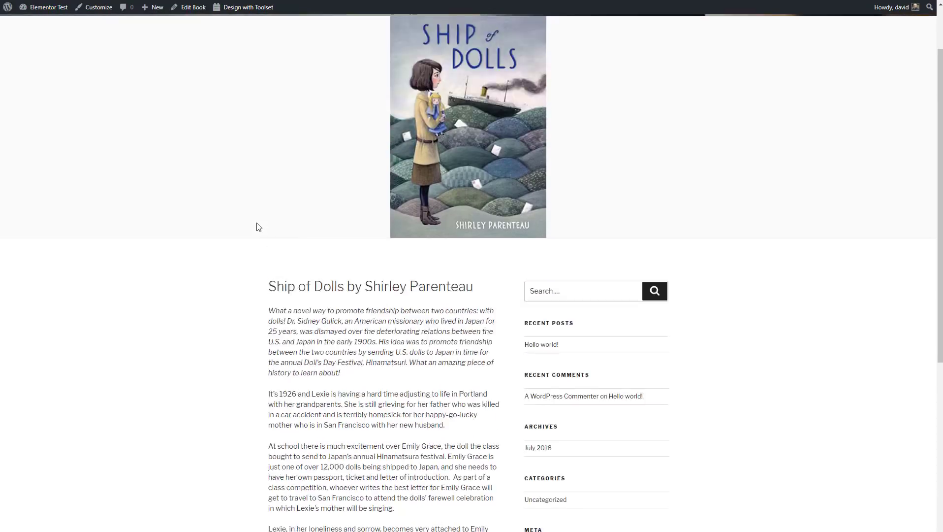
pyautogui.click(345, 1)
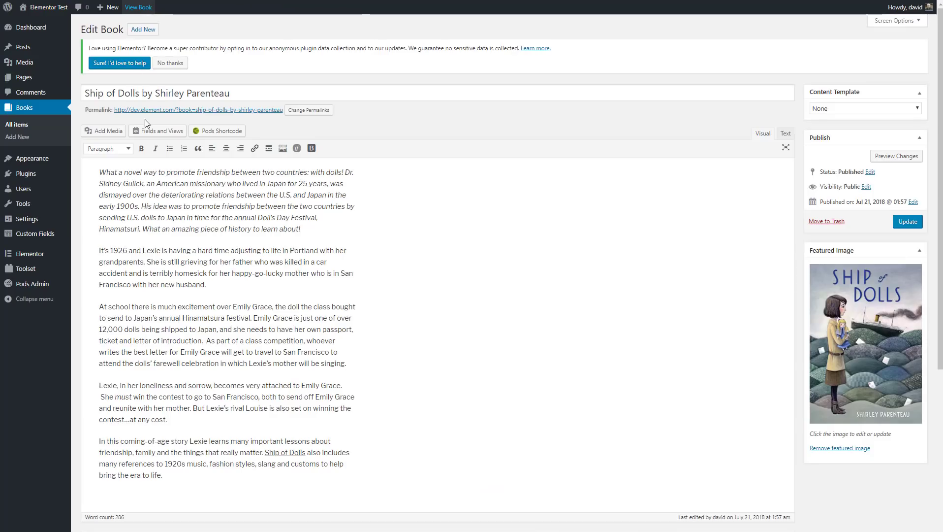
# Step: From My Templates, start a new Single template for the Book post type, naming it 'Book Single'
pyautogui.moveTo(36, 257)
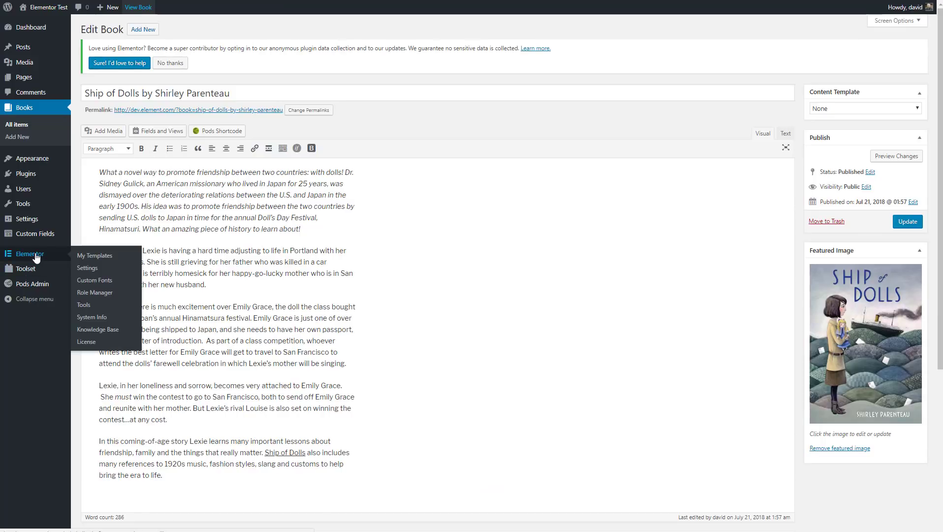
pyautogui.click(93, 255)
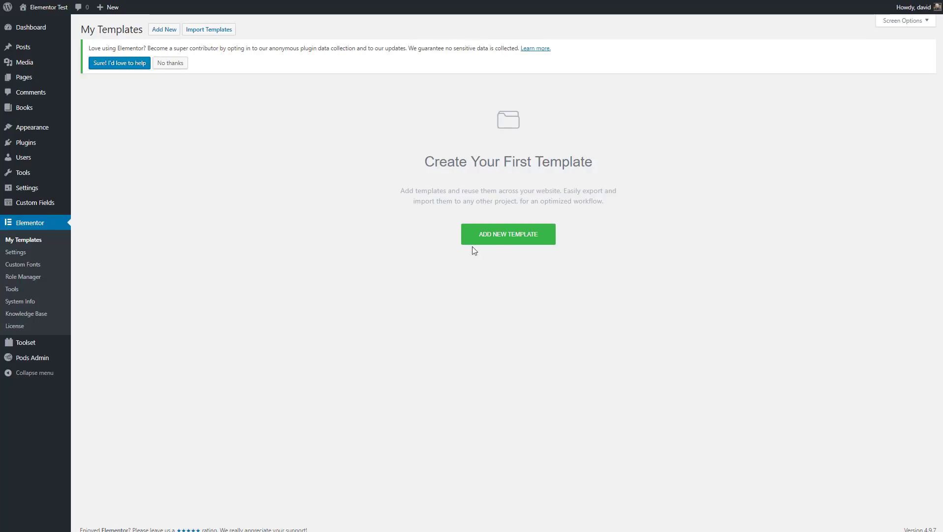
pyautogui.click(509, 238)
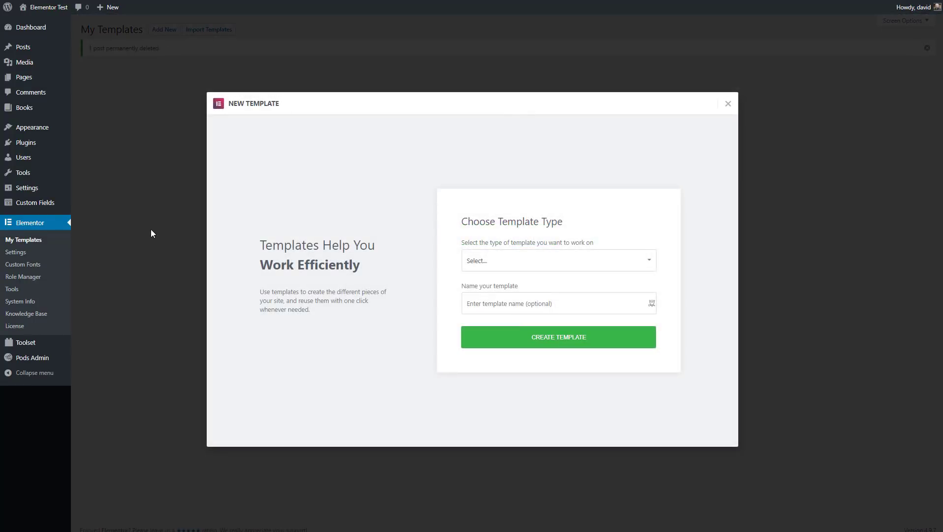
pyautogui.click(472, 265)
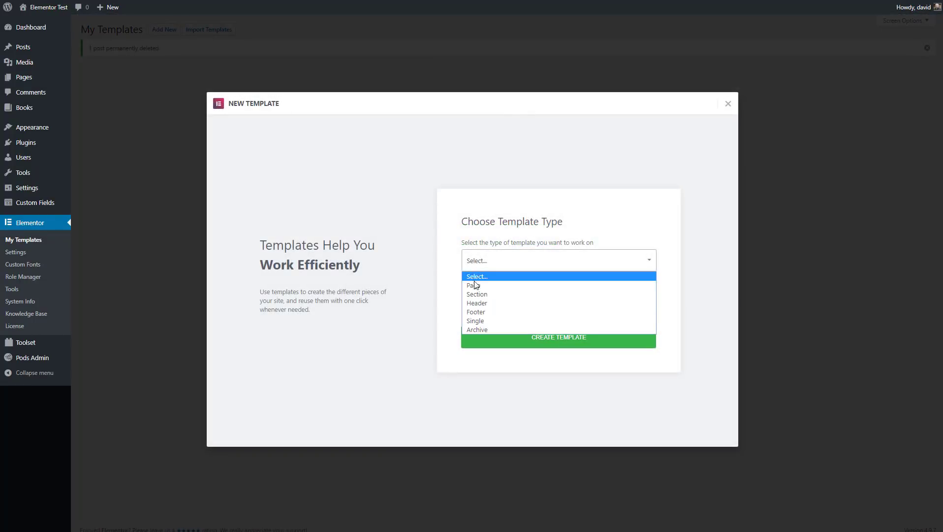
pyautogui.click(472, 321)
pyautogui.click(503, 280)
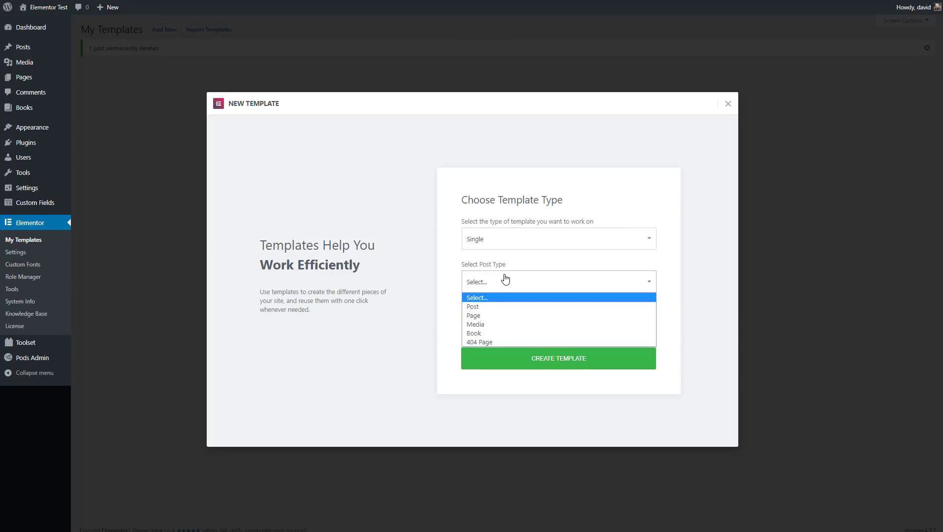
pyautogui.click(482, 333)
pyautogui.click(494, 325)
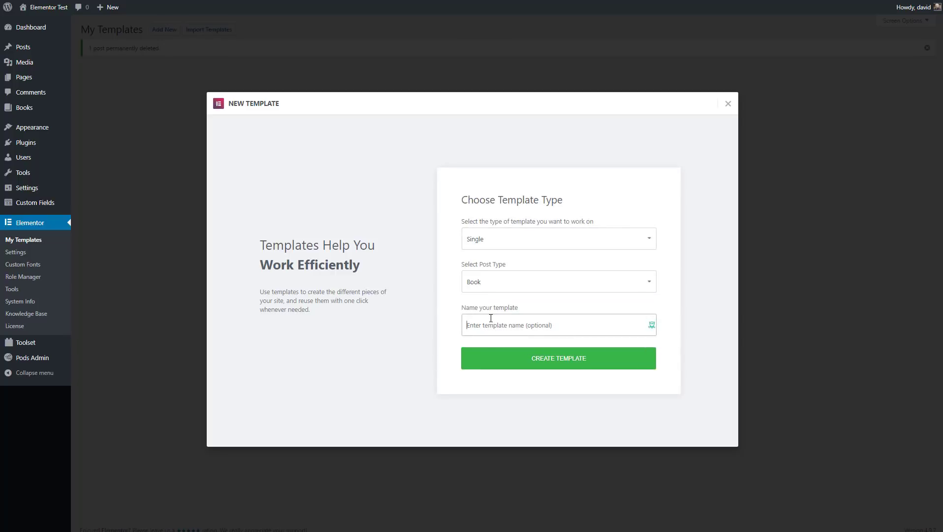
pyautogui.write('Book Single')
# Step: Create the Book Single template and dismiss the template library to reach the blank canvas
pyautogui.click(553, 366)
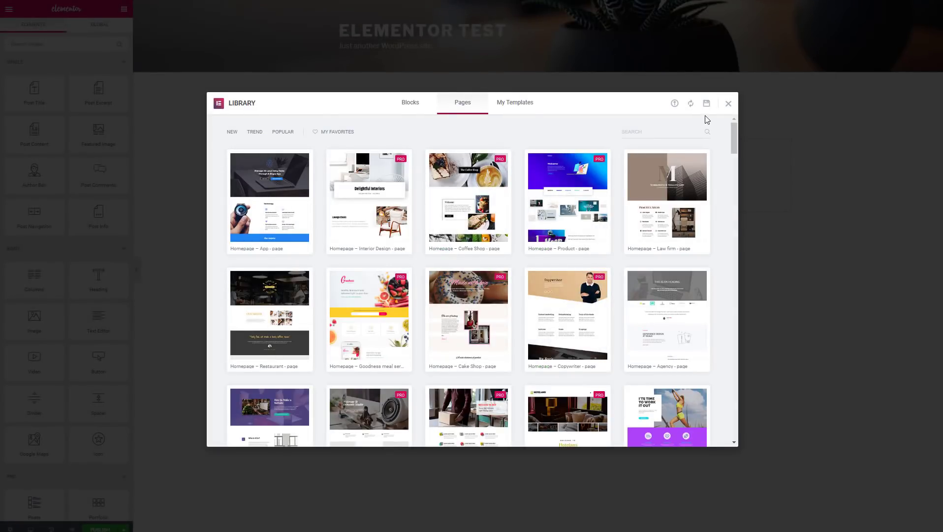
pyautogui.click(729, 105)
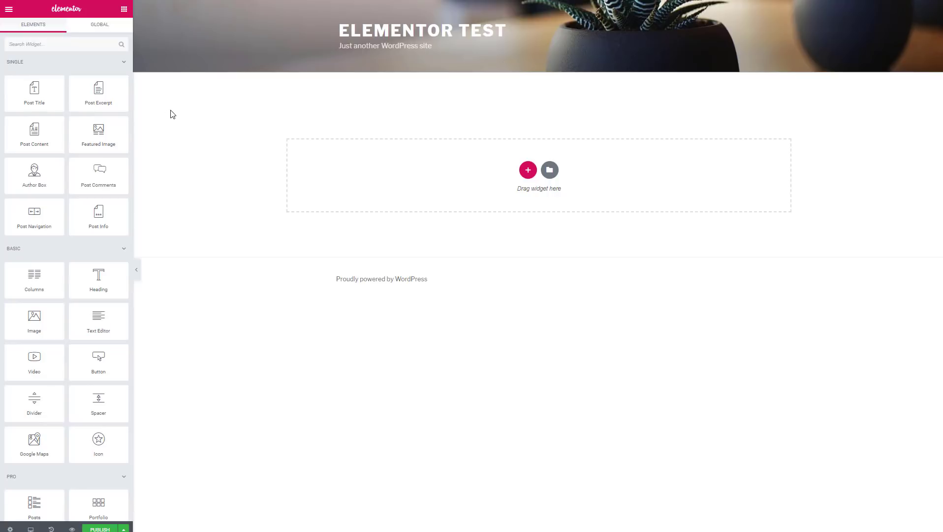
# Step: Add a two-column section with Featured Image in the left column, narrowed below 37% width
pyautogui.moveTo(35, 276); pyautogui.dragTo(492, 165)
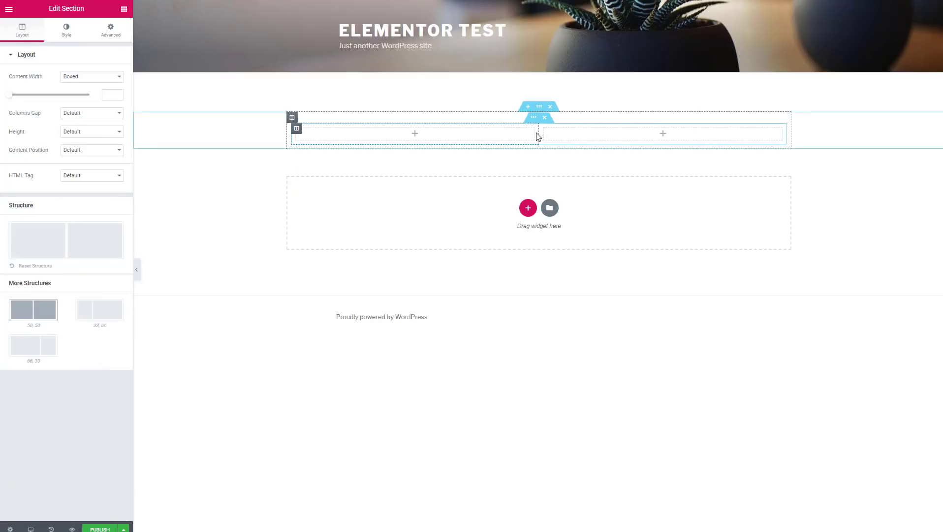
pyautogui.click(126, 11)
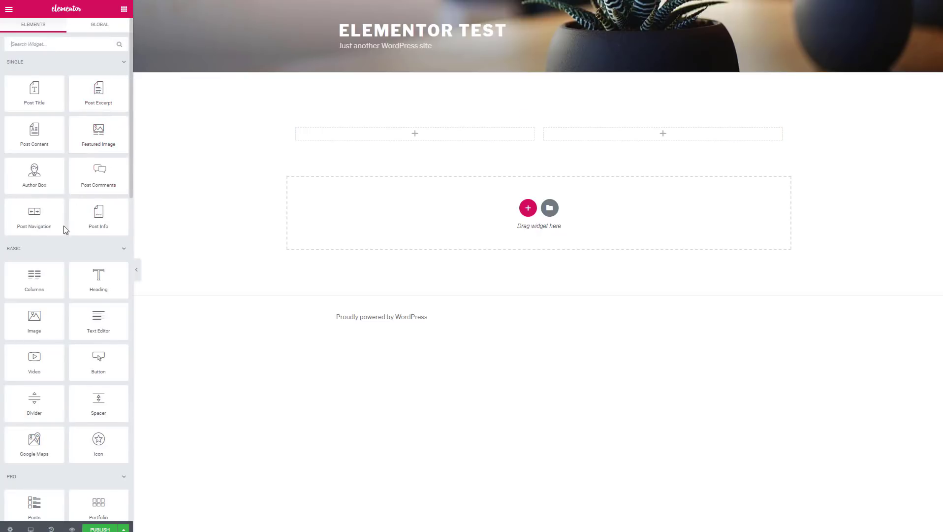
pyautogui.moveTo(108, 137); pyautogui.dragTo(406, 146)
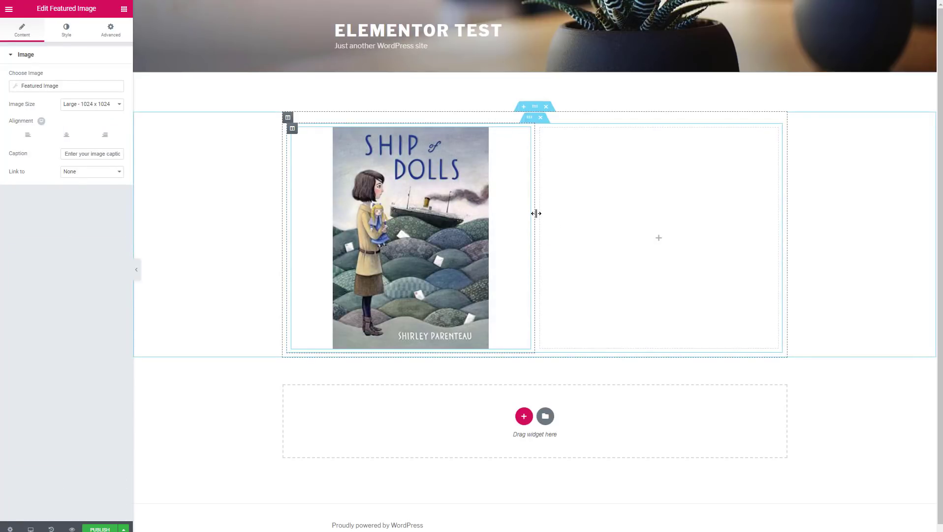
pyautogui.moveTo(536, 214); pyautogui.dragTo(471, 217)
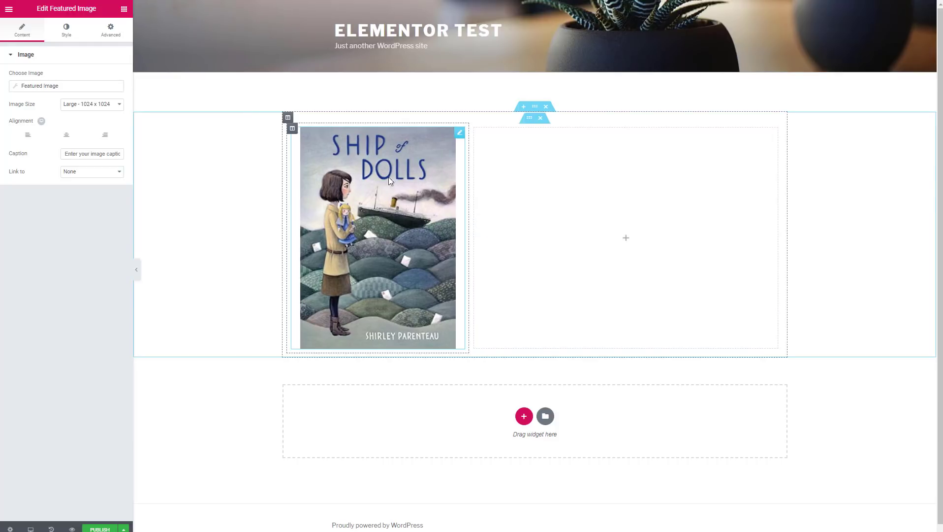
pyautogui.moveTo(470, 205); pyautogui.dragTo(428, 215)
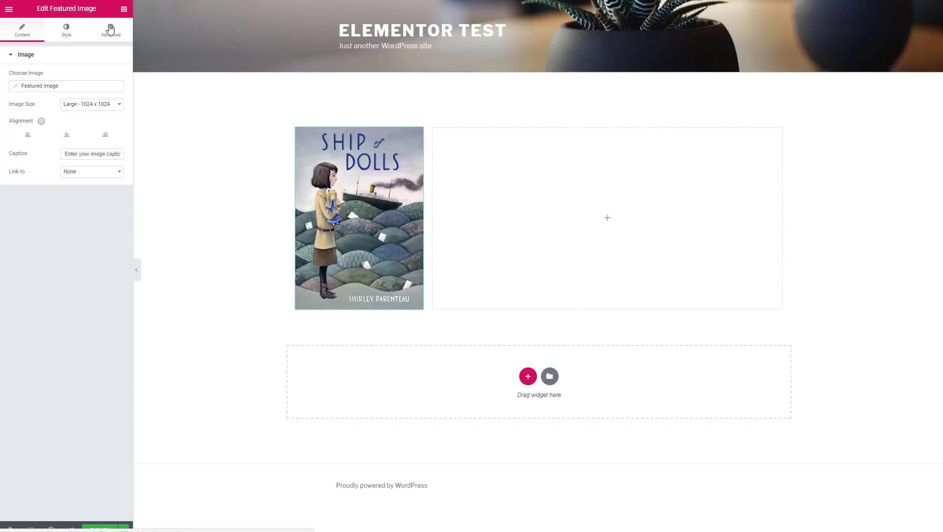
# Step: Place the Post Title widget in the right column beside the cover
pyautogui.click(124, 9)
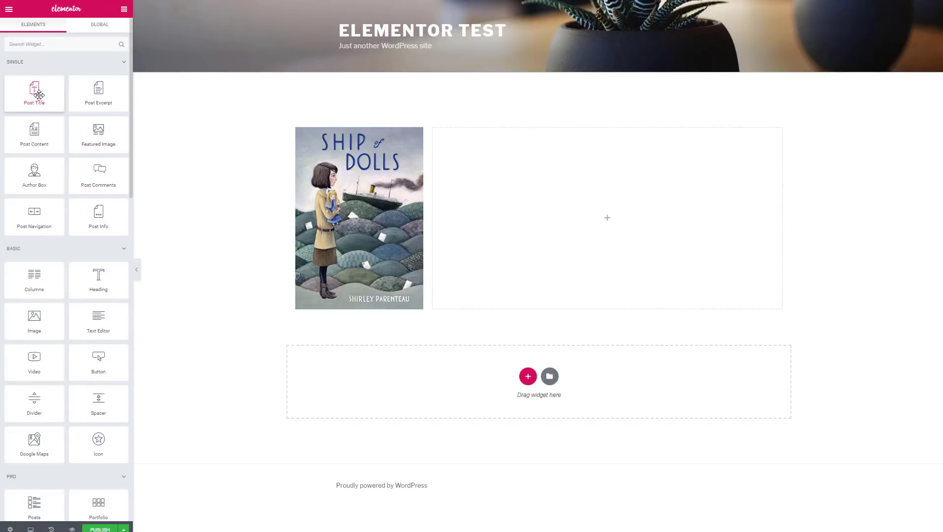
pyautogui.moveTo(36, 92); pyautogui.dragTo(551, 148)
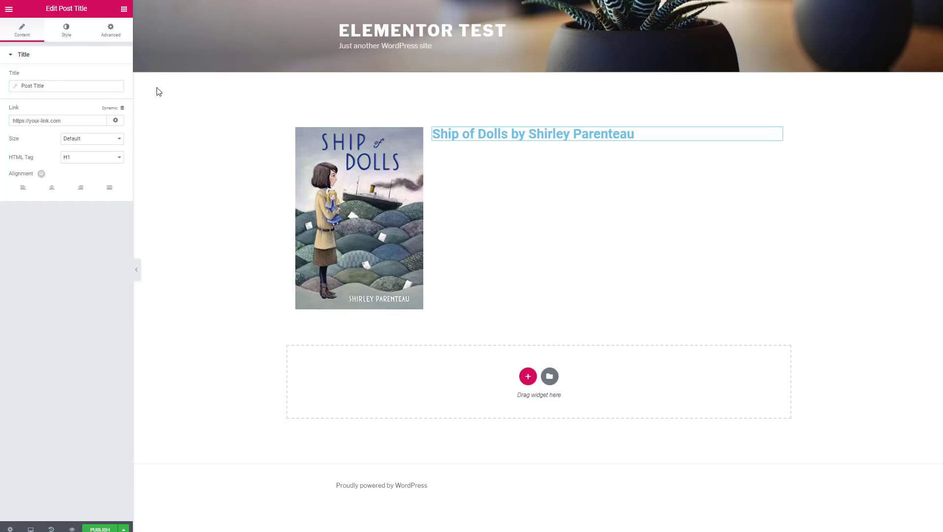
pyautogui.click(123, 9)
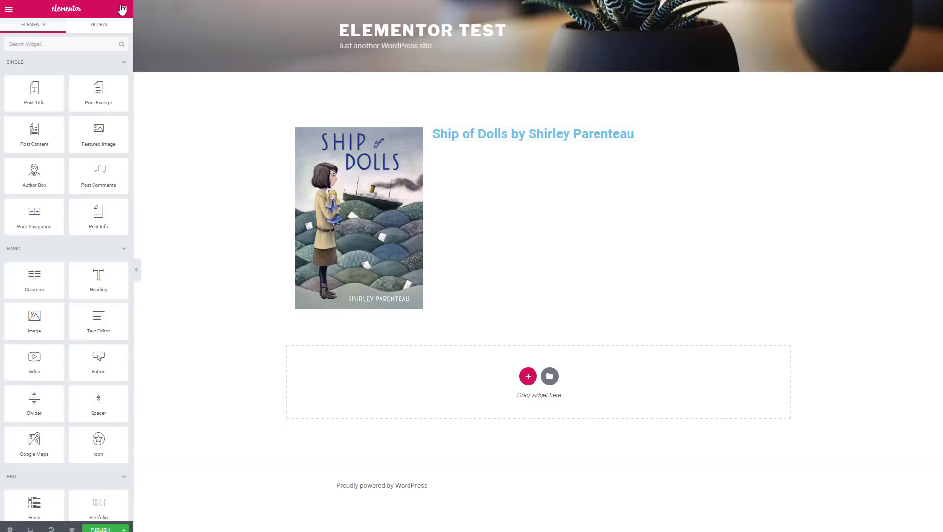
# Step: Add Post Info (author, date, time) and Post Content widgets beneath the title in the right column
pyautogui.moveTo(89, 216); pyautogui.dragTo(663, 152)
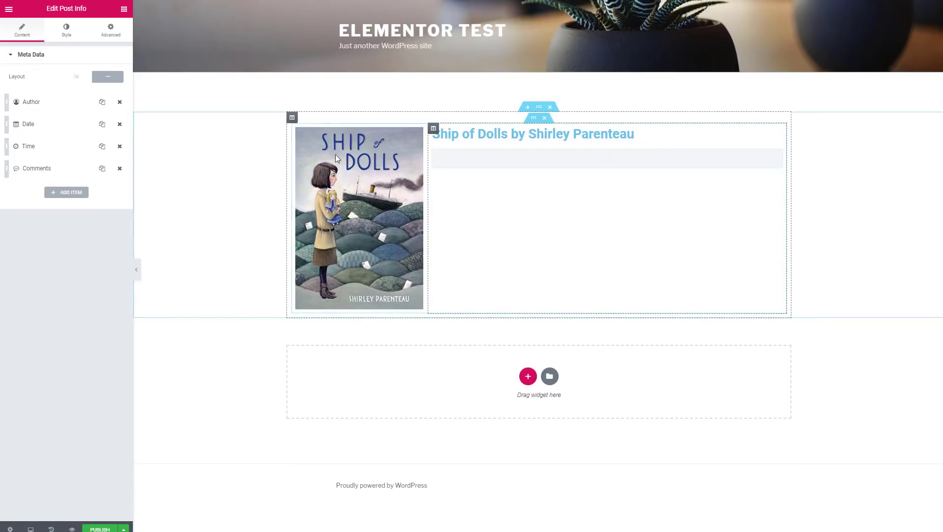
pyautogui.click(124, 9)
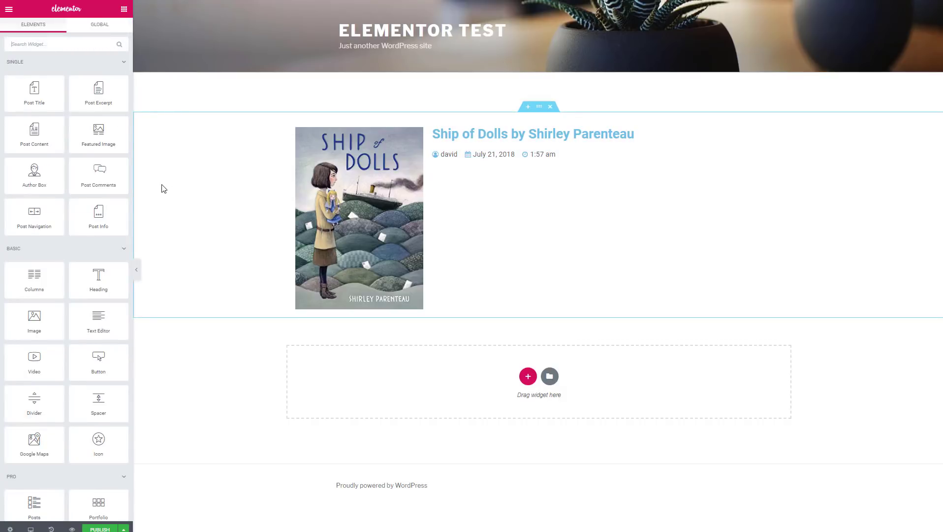
pyautogui.moveTo(34, 132); pyautogui.dragTo(542, 161)
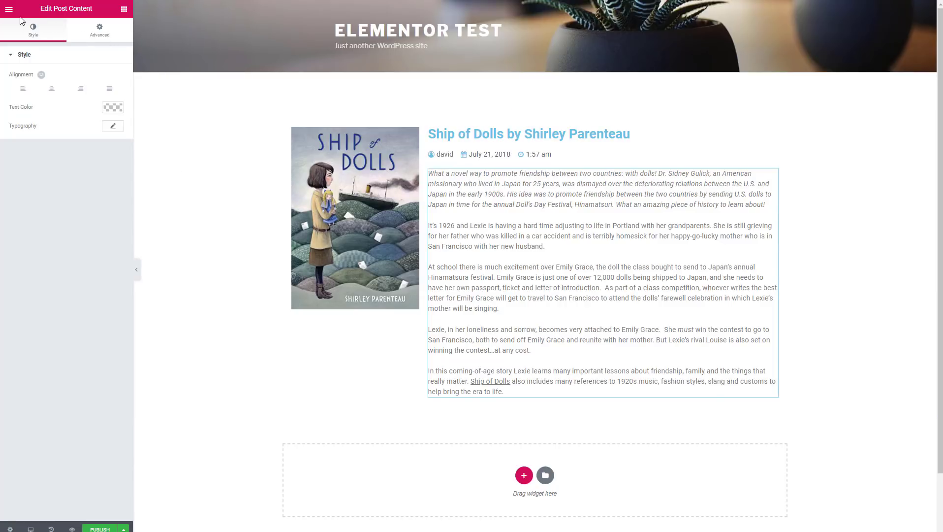
pyautogui.click(126, 9)
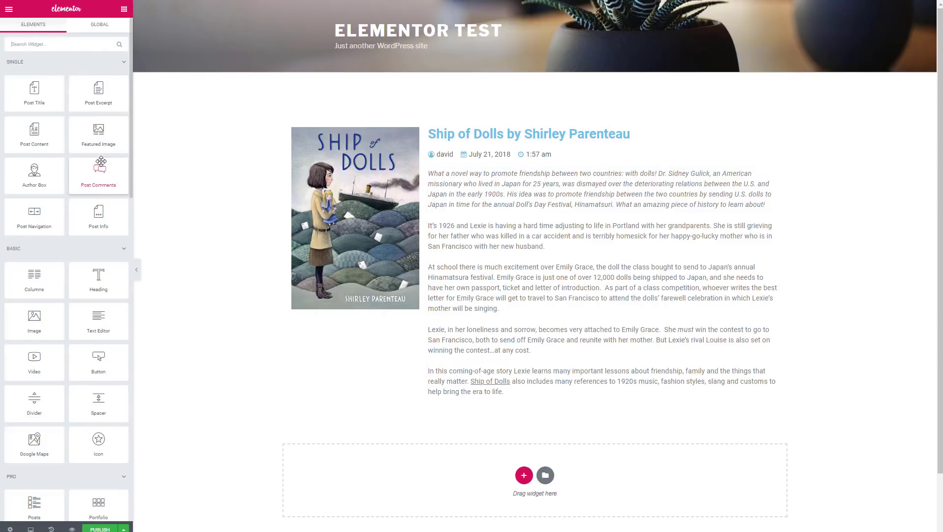
# Step: Drag a Button widget from the Basic group to just below the book cover image
pyautogui.scroll(-3, 101, 161)
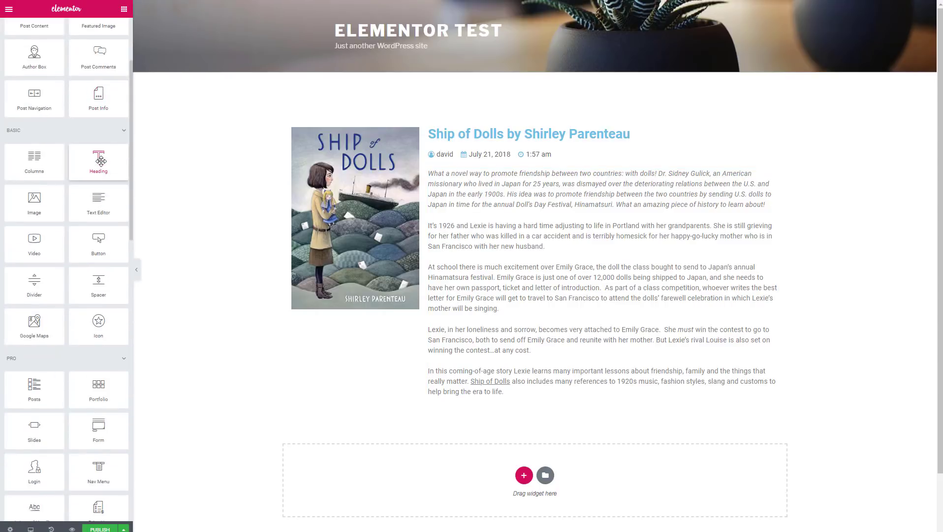
pyautogui.scroll(-6, 101, 161)
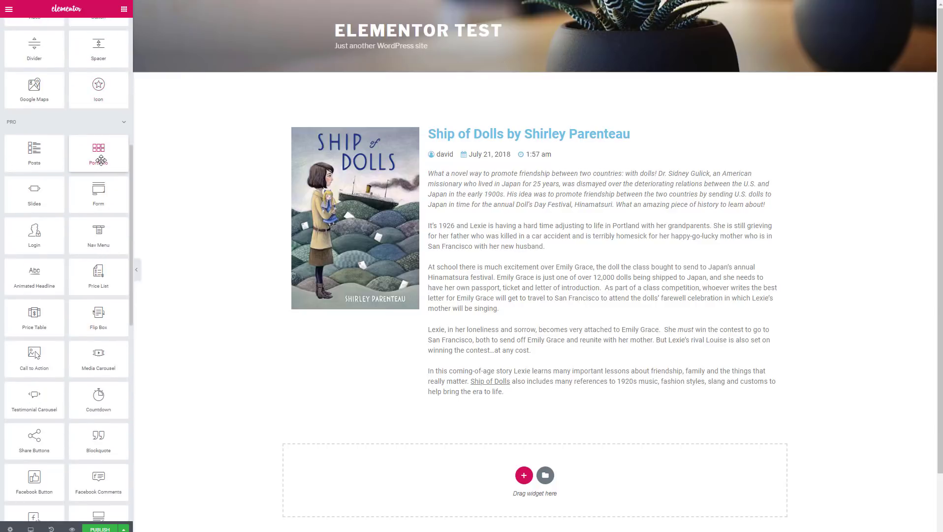
pyautogui.scroll(4, 101, 161)
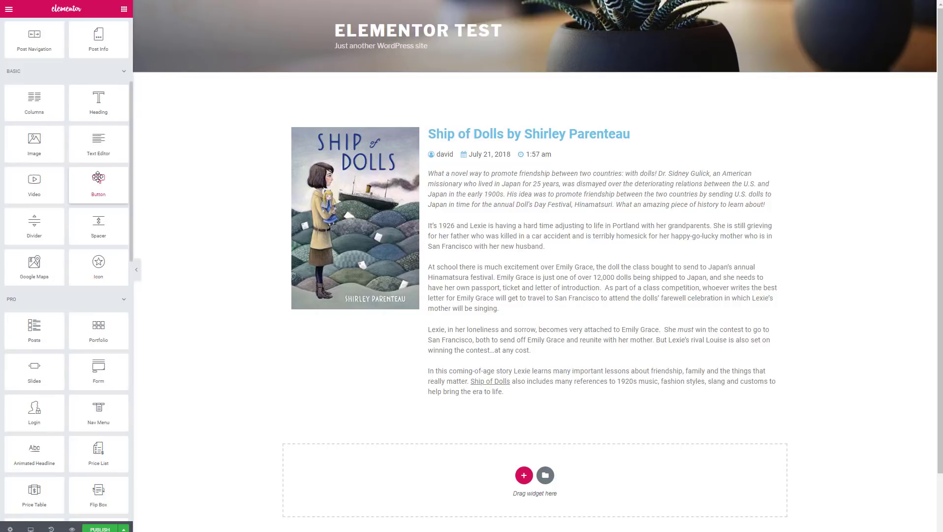
pyautogui.moveTo(98, 177); pyautogui.dragTo(348, 307)
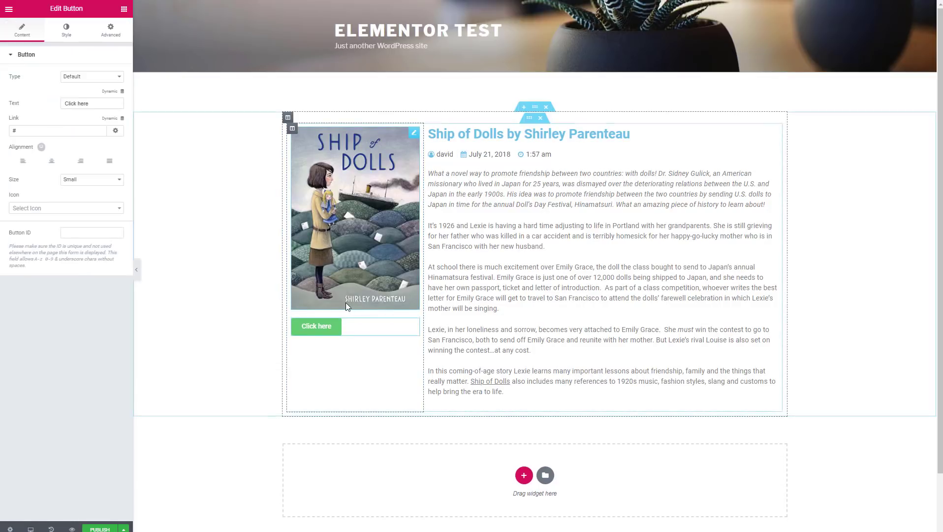
# Step: Set the button link dynamically to the Toolset URL Field with key Amazon Link
pyautogui.click(121, 122)
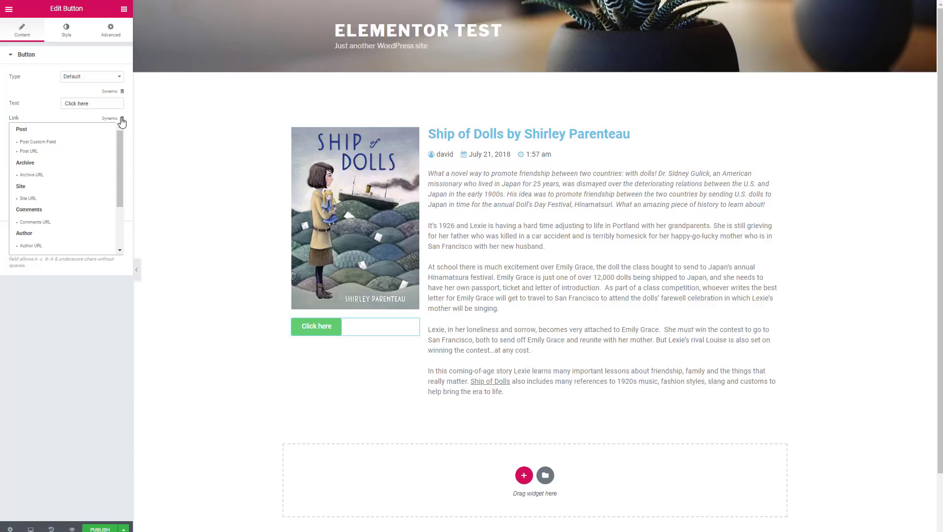
pyautogui.moveTo(120, 144); pyautogui.dragTo(117, 203)
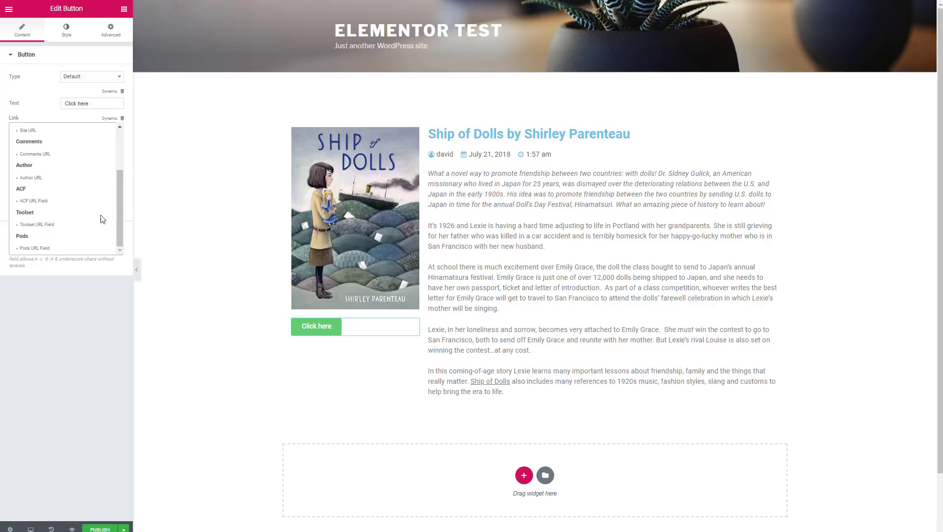
pyautogui.click(28, 227)
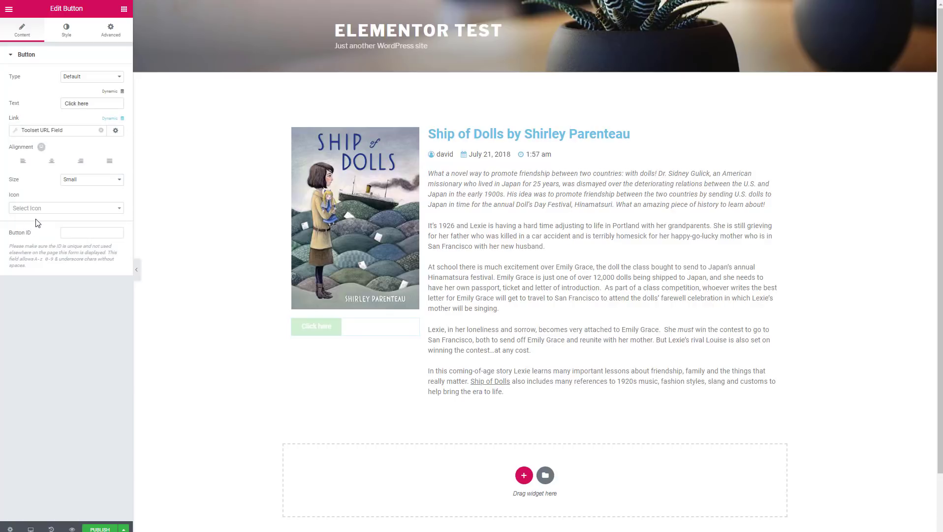
pyautogui.click(17, 132)
pyautogui.click(91, 169)
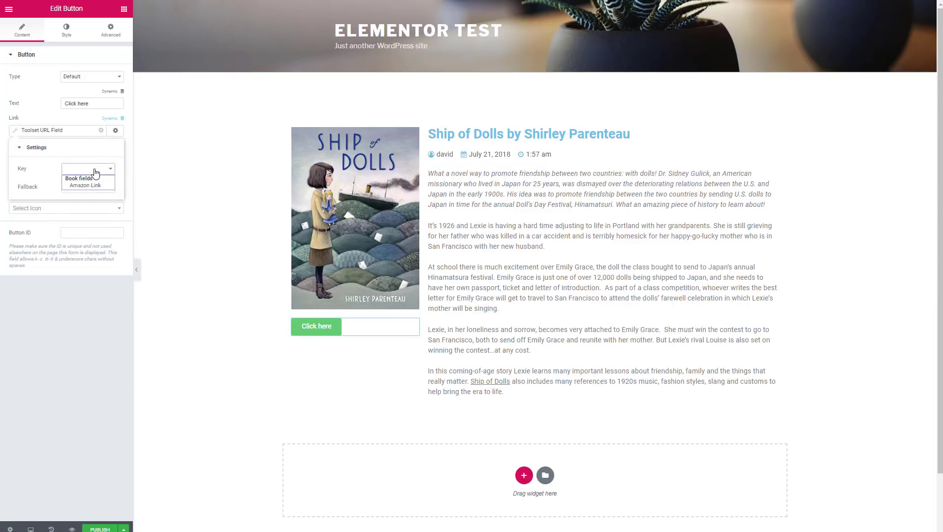
pyautogui.click(94, 183)
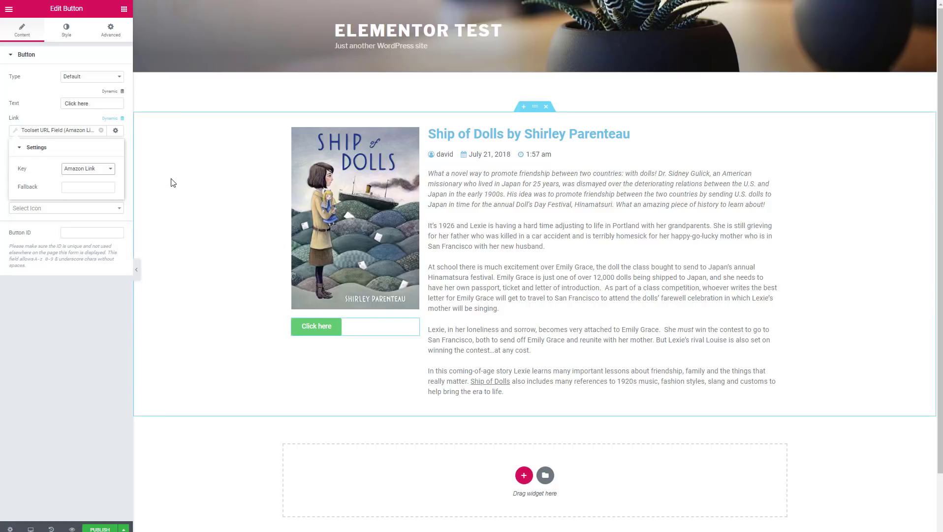
pyautogui.click(39, 84)
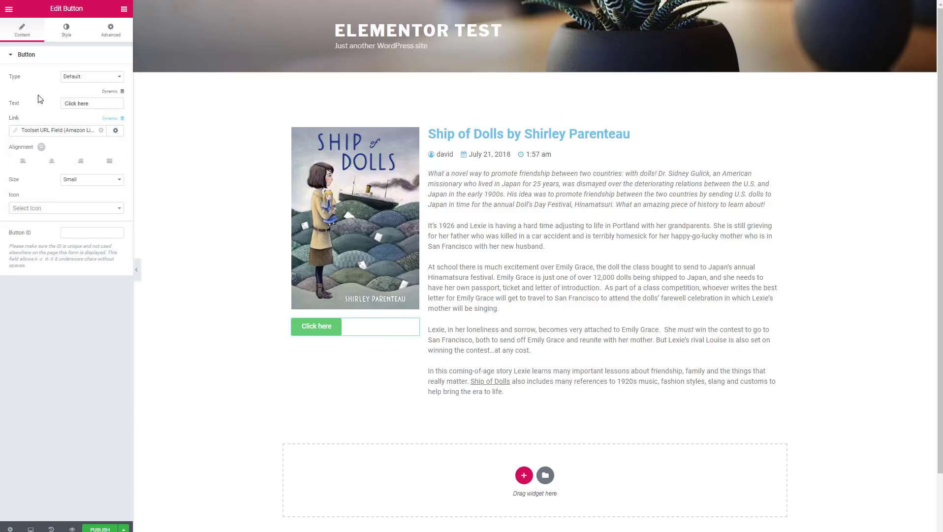
# Step: Centre the button under the cover and bring up the template's Publish display conditions
pyautogui.click(67, 30)
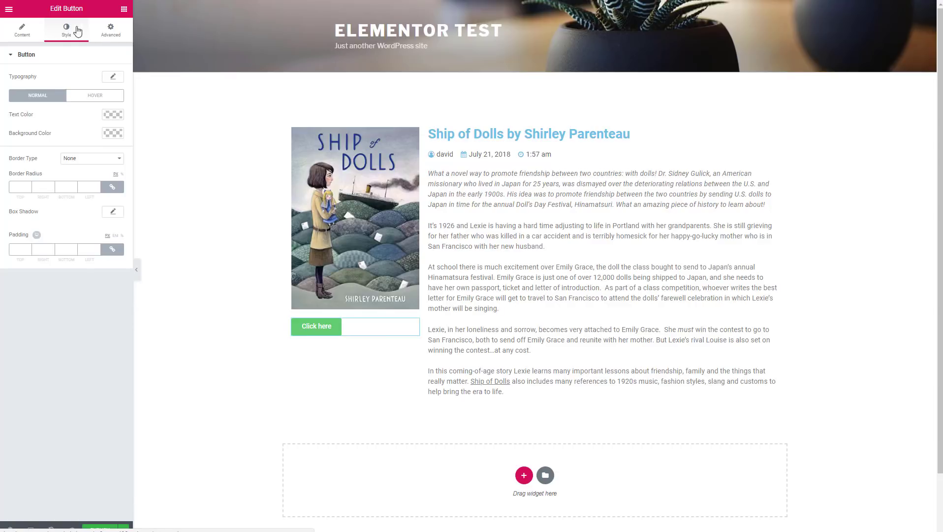
pyautogui.click(112, 36)
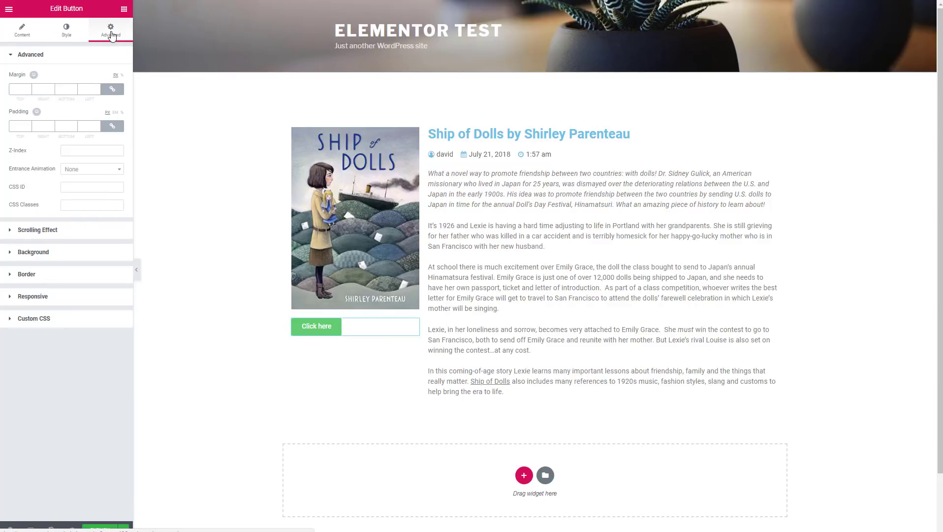
pyautogui.click(17, 34)
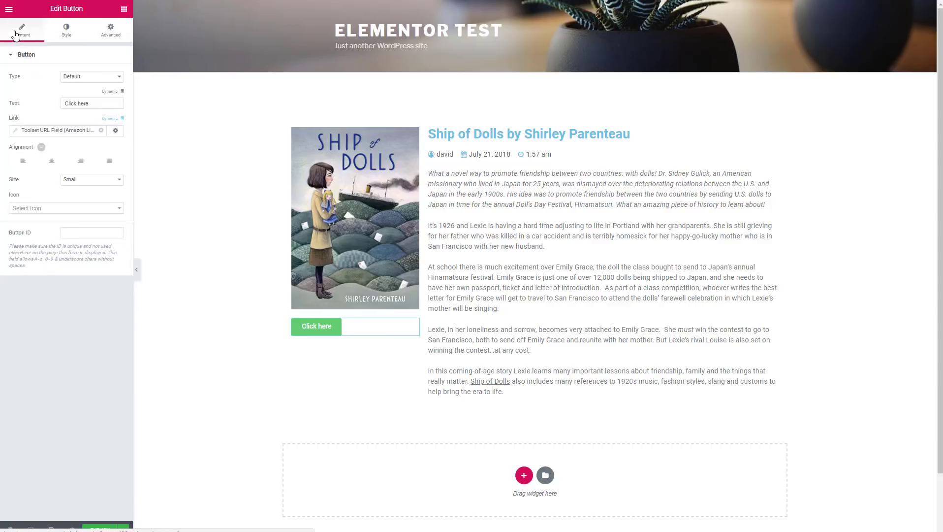
pyautogui.click(51, 161)
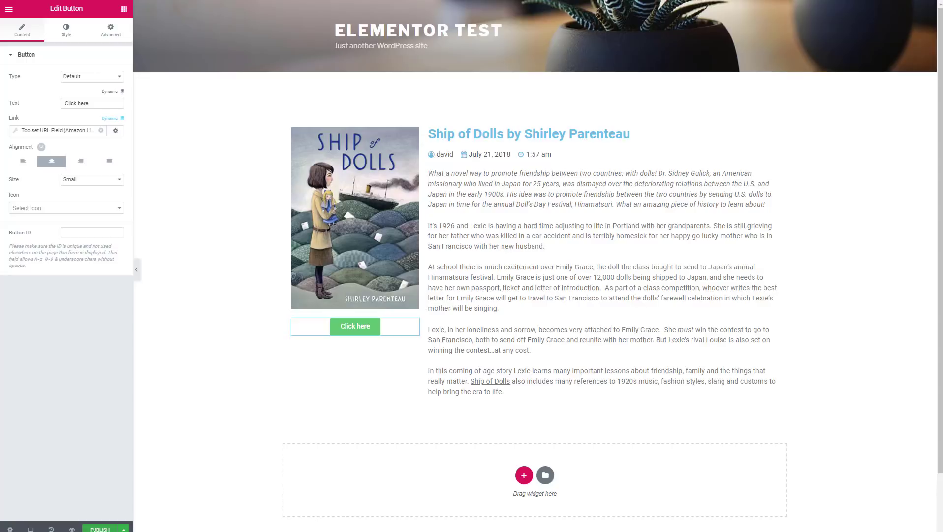
pyautogui.click(100, 528)
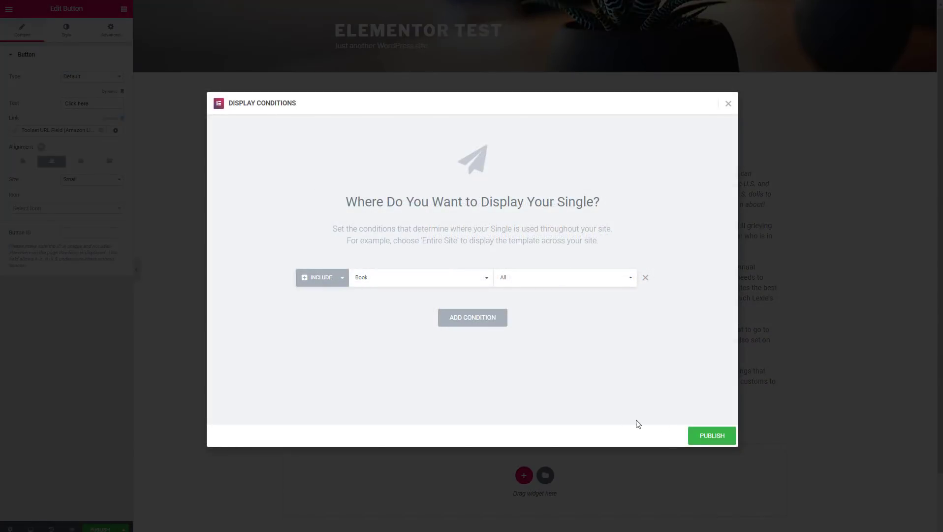
# Step: Publish Book Single with Include Book > All, preview it live, then exit to the dashboard
pyautogui.click(707, 438)
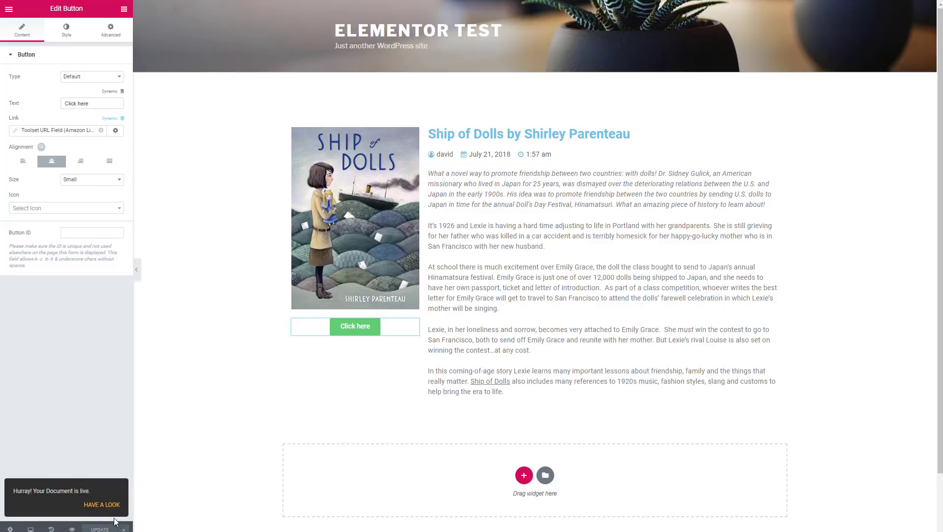
pyautogui.click(107, 505)
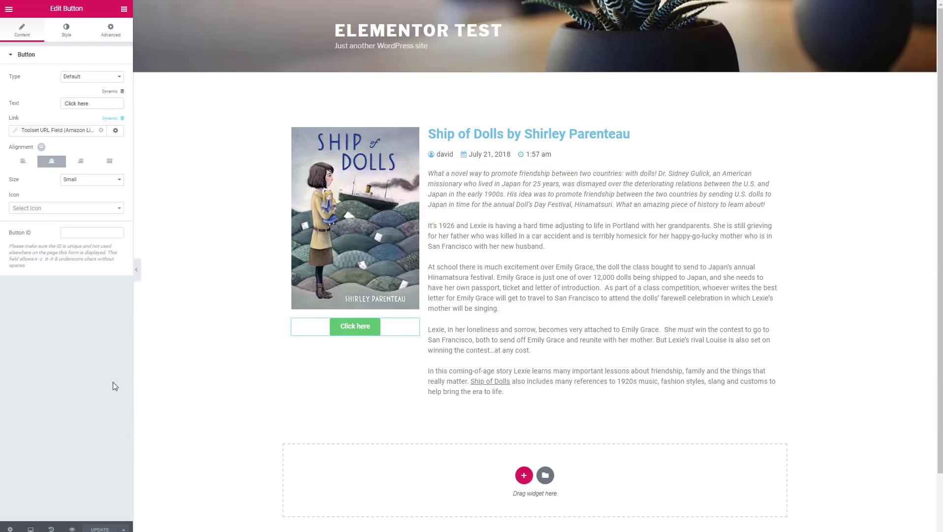
pyautogui.click(8, 10)
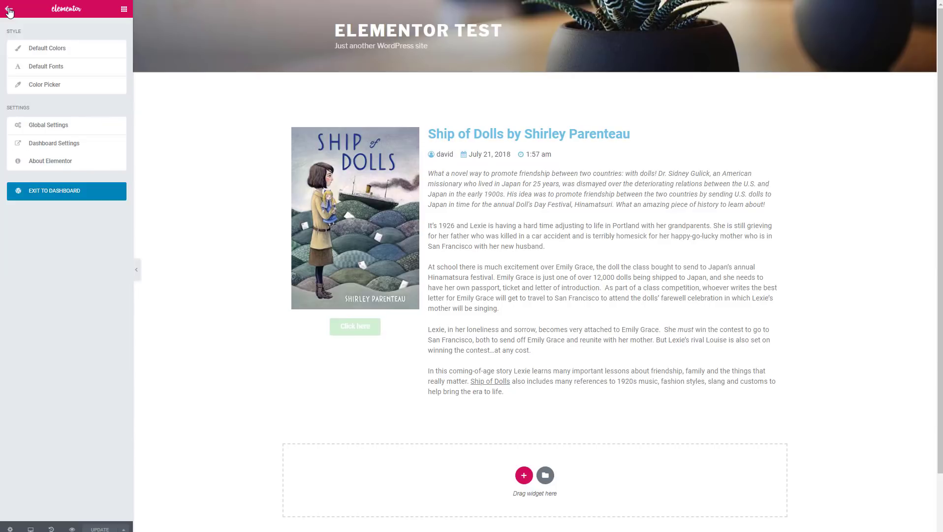
pyautogui.click(54, 195)
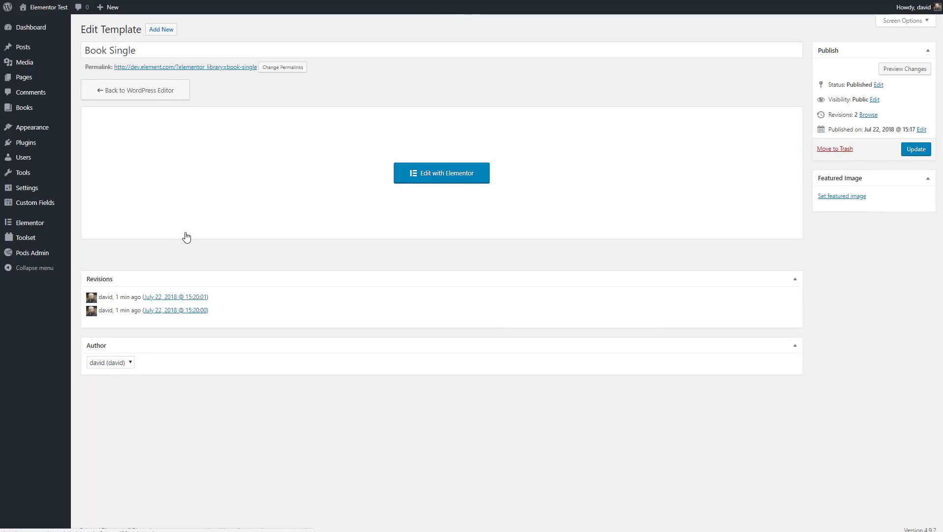
# Step: Add a new template of type Archive named 'Book Archive' and create it
pyautogui.moveTo(38, 230)
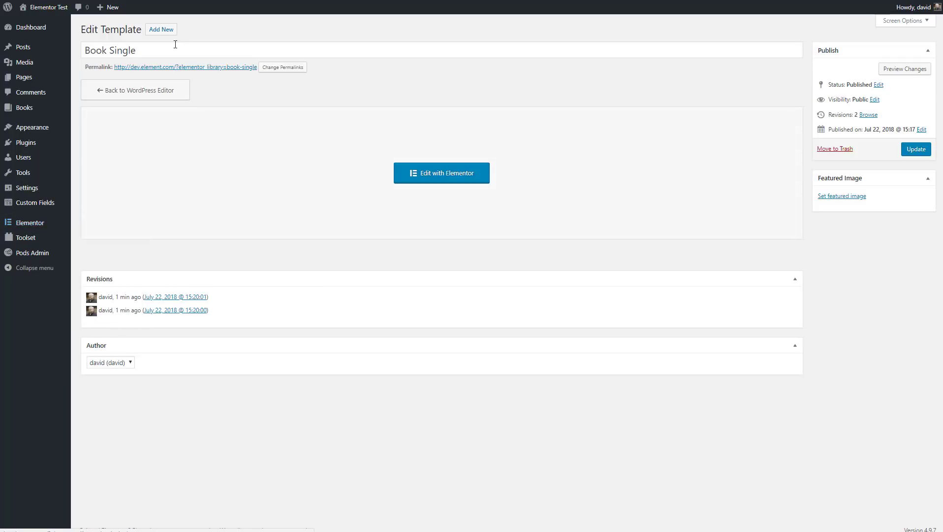
pyautogui.click(163, 29)
pyautogui.click(511, 266)
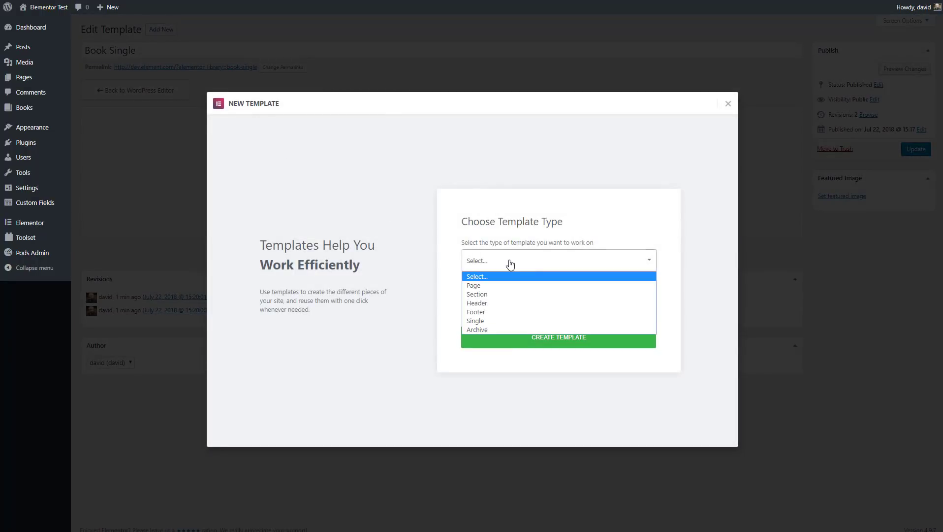
pyautogui.click(490, 330)
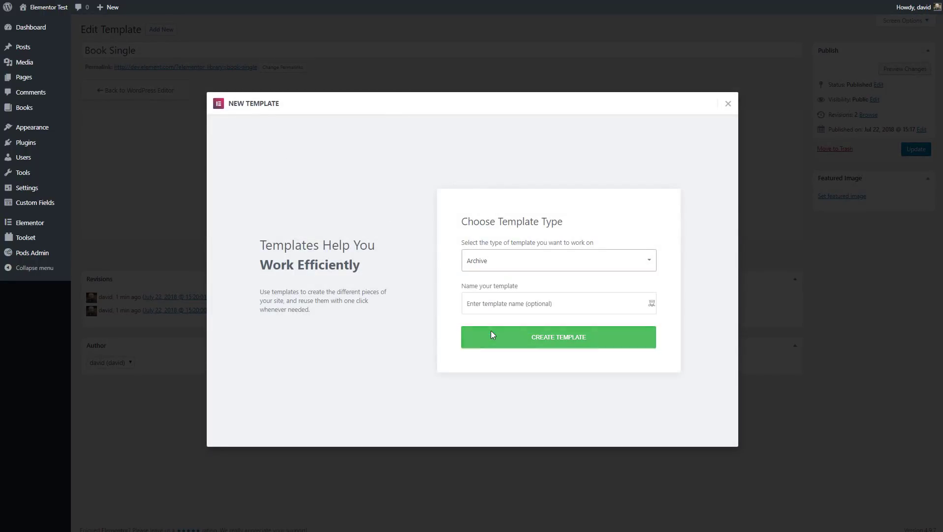
pyautogui.click(508, 302)
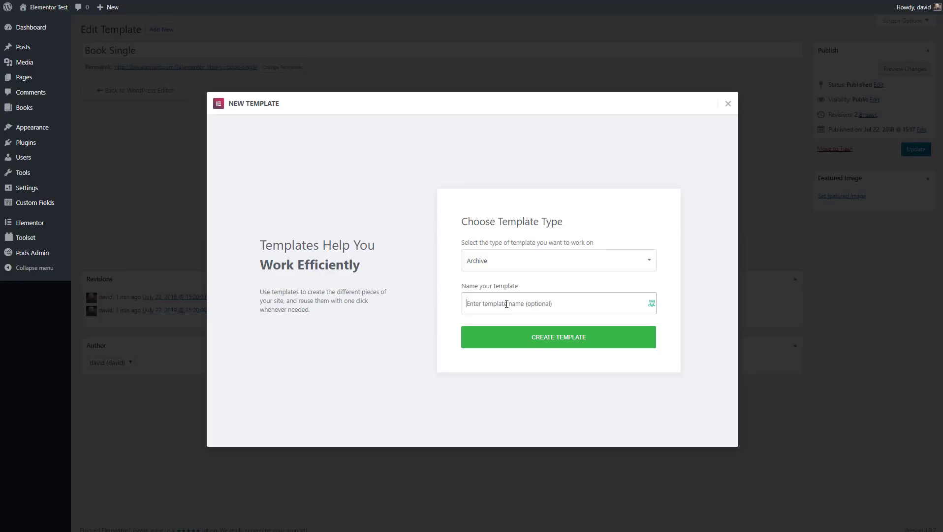
pyautogui.write('Book Archive')
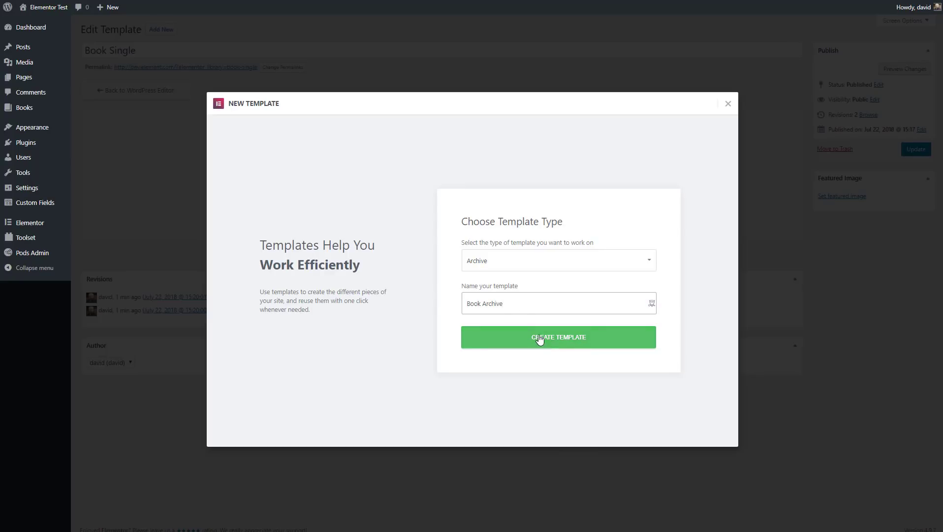
pyautogui.click(534, 339)
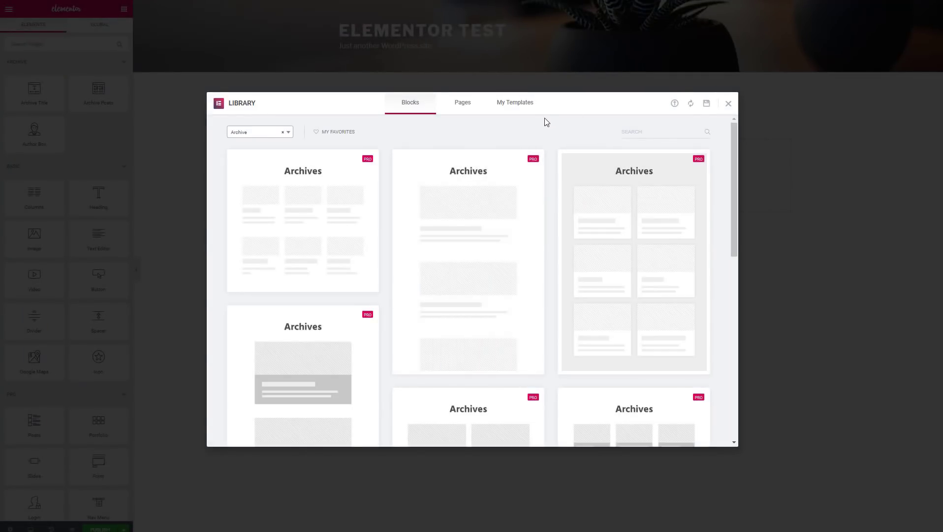
# Step: Add an Archive Title widget to the blank template and preview it as Books Archive
pyautogui.click(727, 105)
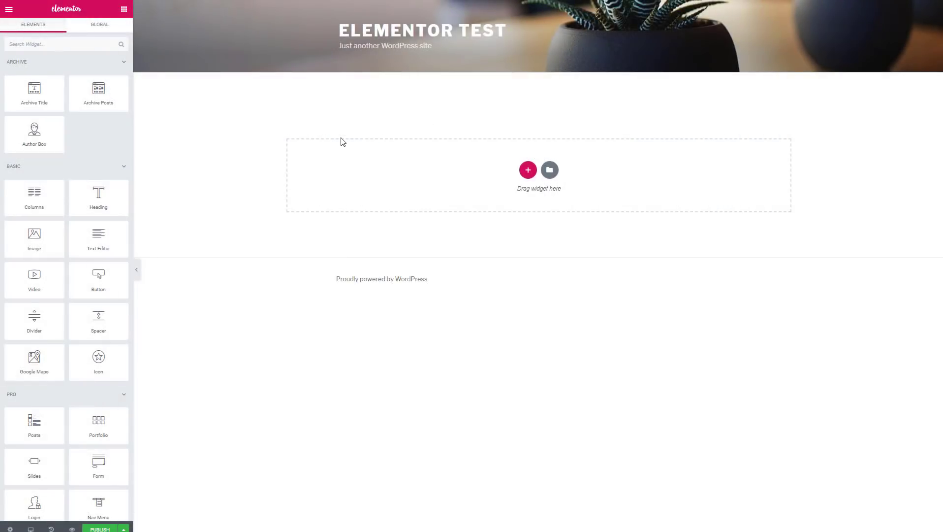
pyautogui.moveTo(34, 91); pyautogui.dragTo(533, 179)
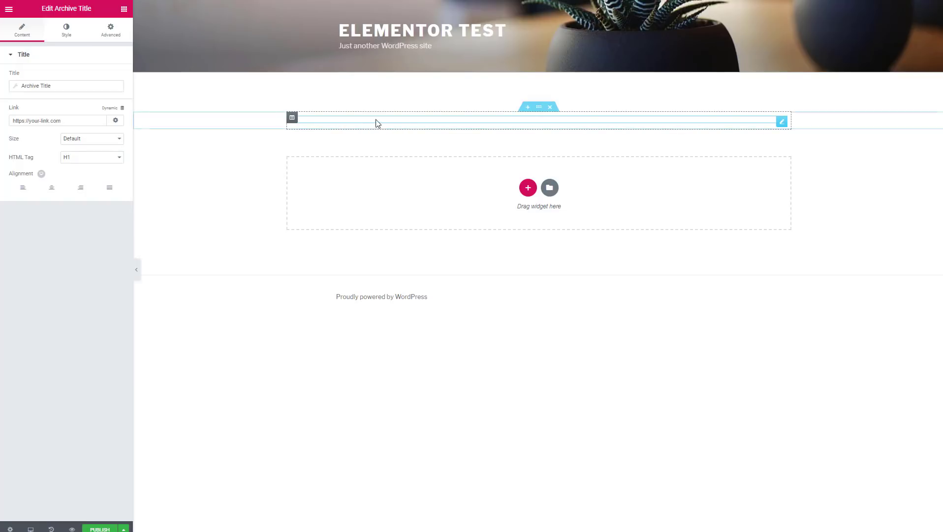
pyautogui.moveTo(73, 528)
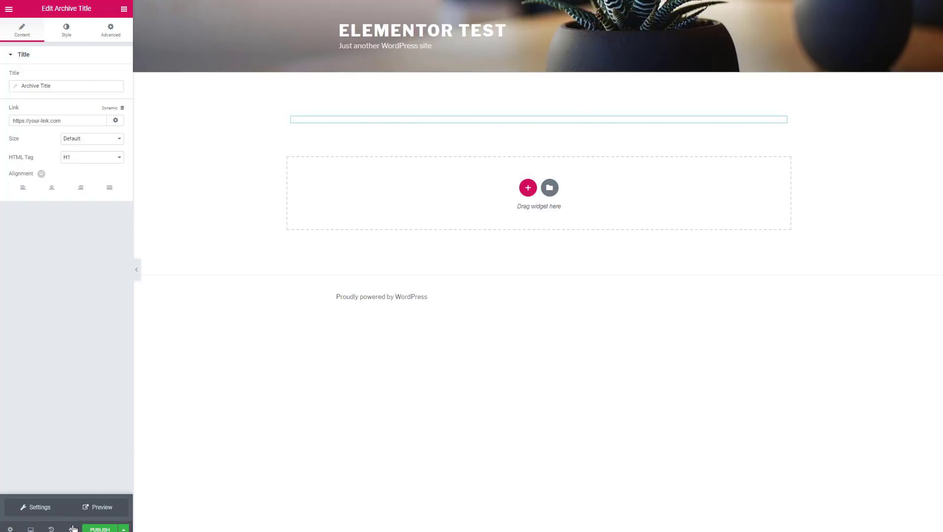
pyautogui.click(40, 506)
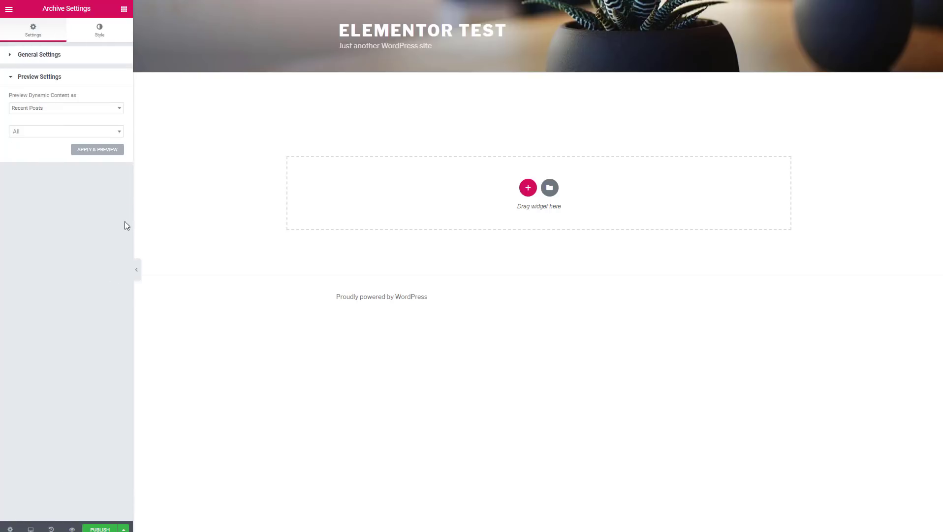
pyautogui.click(118, 109)
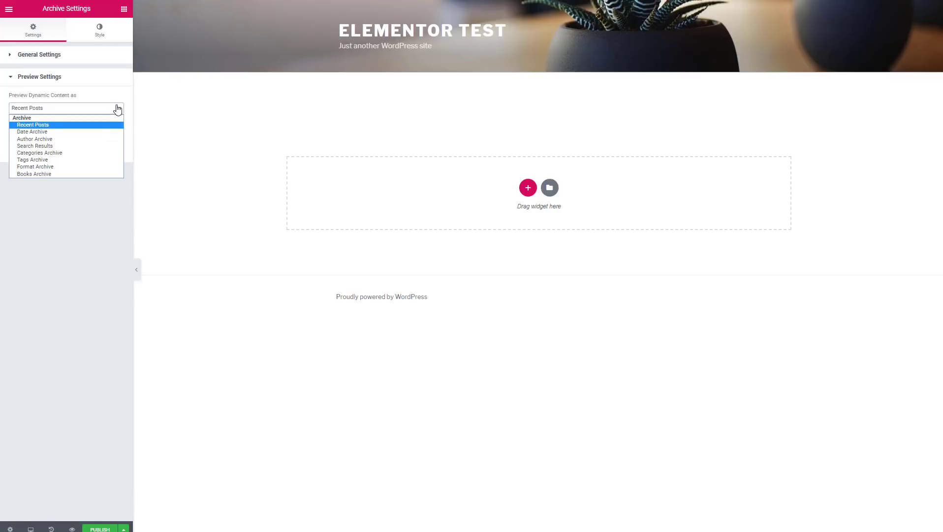
pyautogui.click(46, 174)
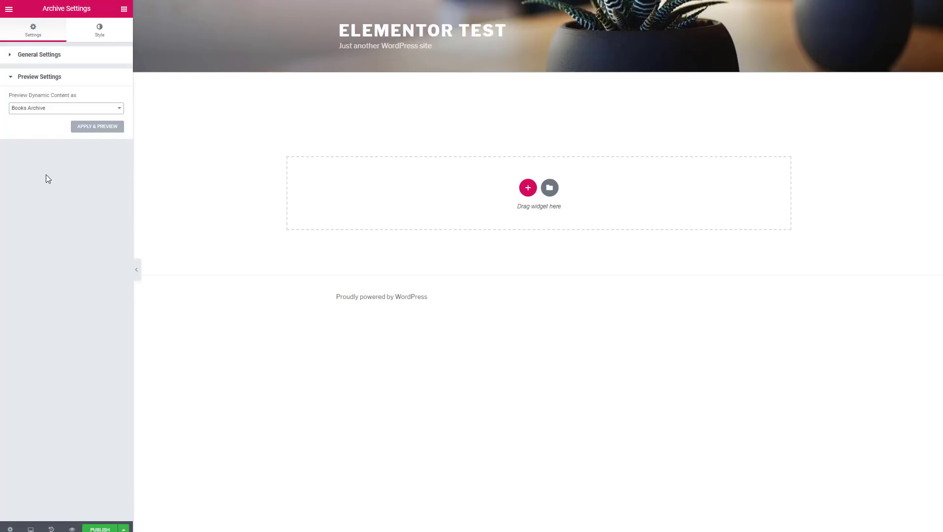
pyautogui.click(98, 126)
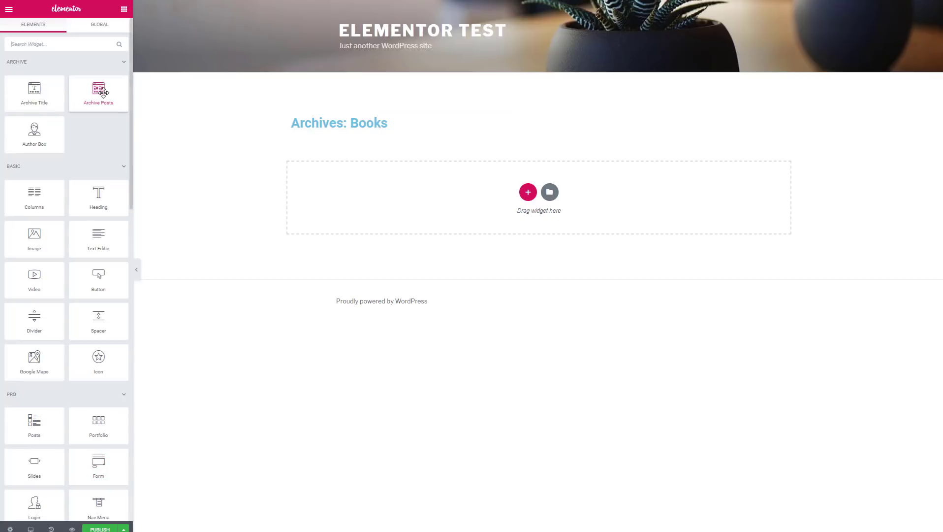
# Step: Add an Archive Posts widget under the title with the Cards skin and image ratio 1.5
pyautogui.moveTo(98, 91); pyautogui.dragTo(389, 192)
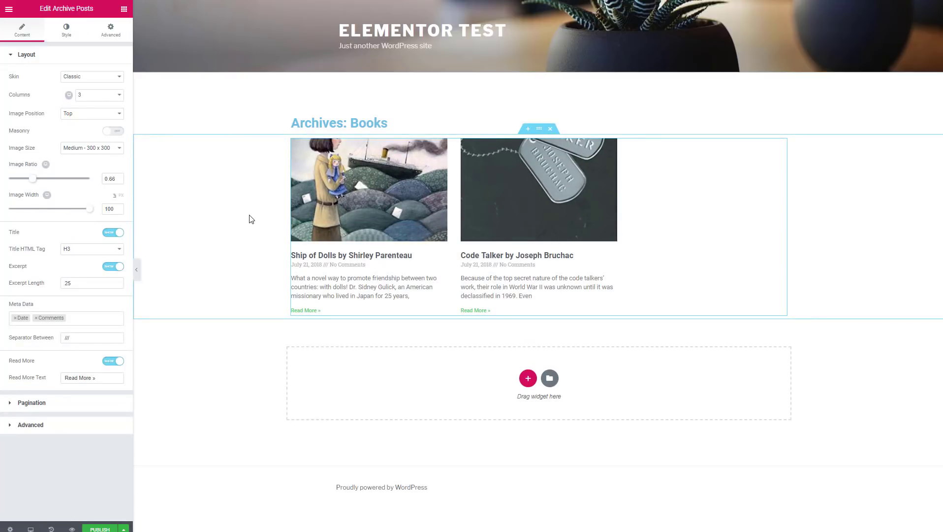
pyautogui.click(120, 77)
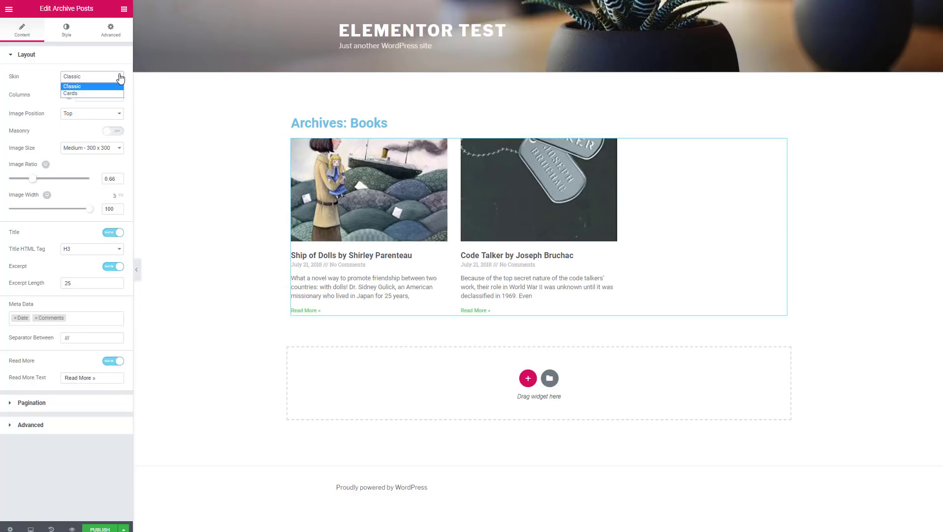
pyautogui.click(104, 92)
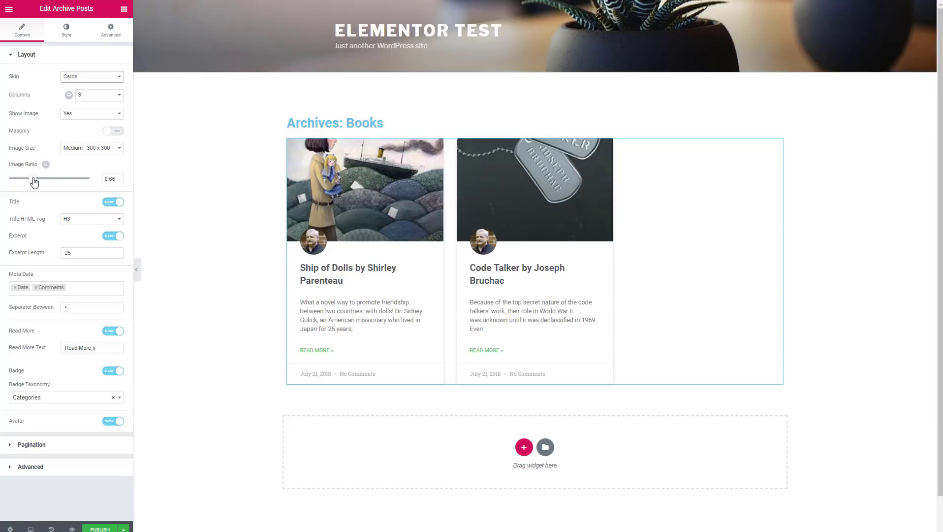
pyautogui.moveTo(34, 181); pyautogui.dragTo(77, 169)
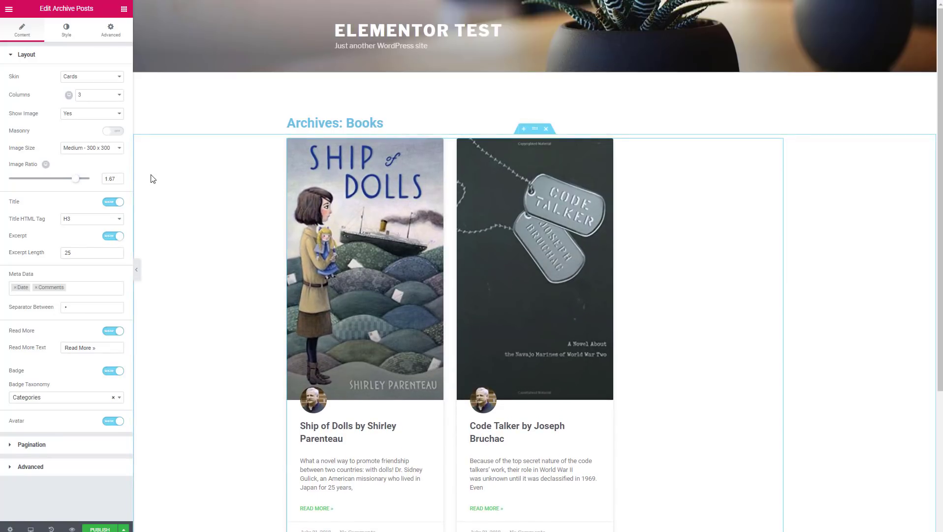
pyautogui.scroll(-3, 151, 177)
pyautogui.scroll(1, 152, 175)
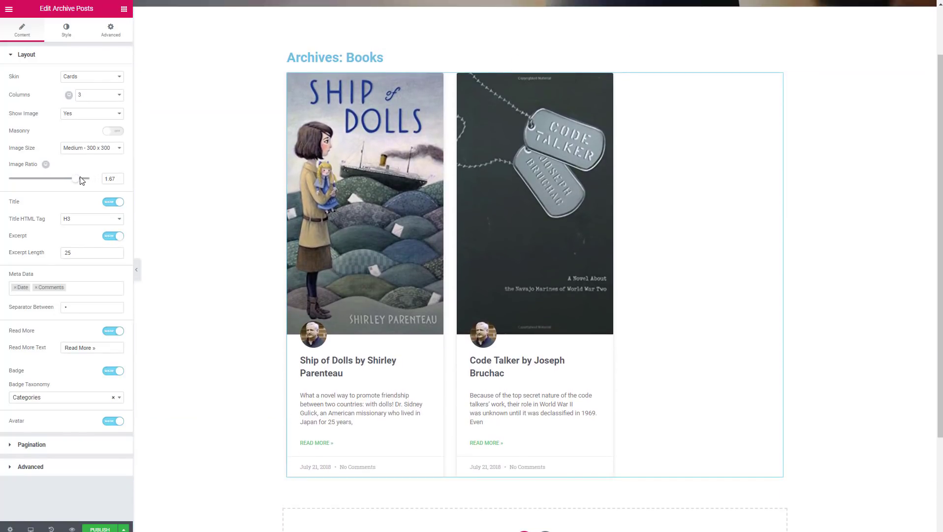
pyautogui.moveTo(74, 181); pyautogui.dragTo(68, 182)
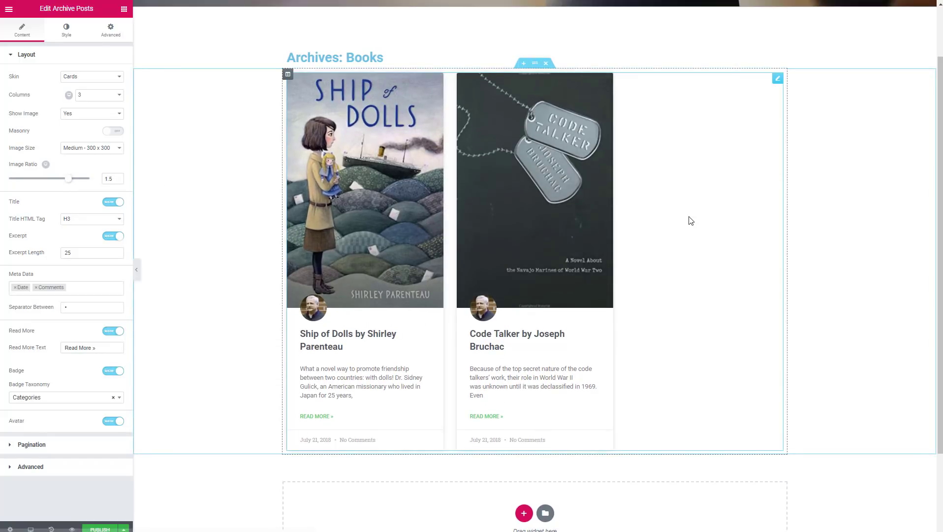
pyautogui.click(99, 529)
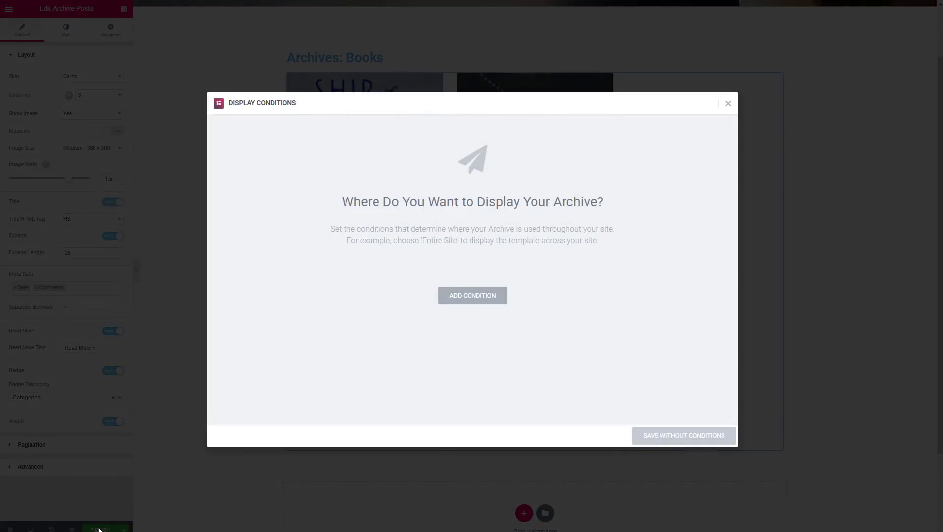
# Step: Publish the template with an Include > Books Archive display condition, then return to the widgets panel
pyautogui.click(472, 296)
pyautogui.click(464, 281)
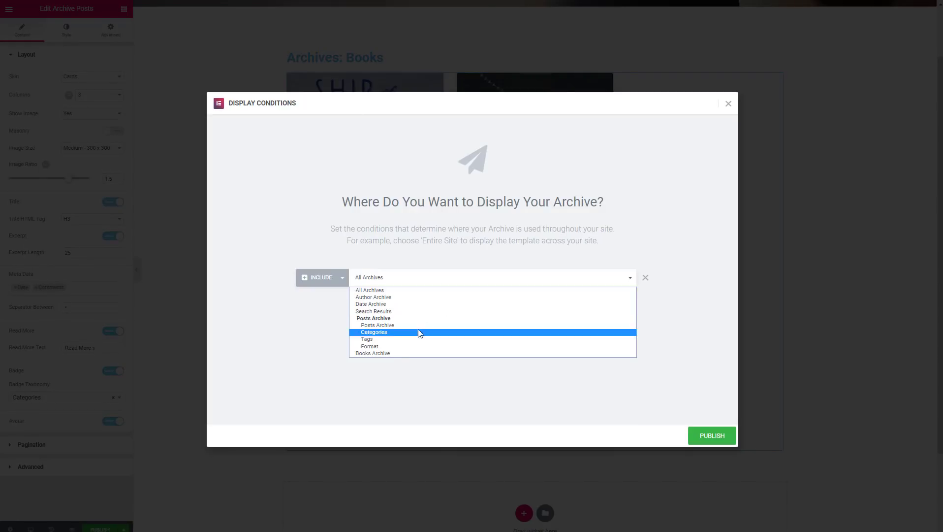
pyautogui.click(396, 353)
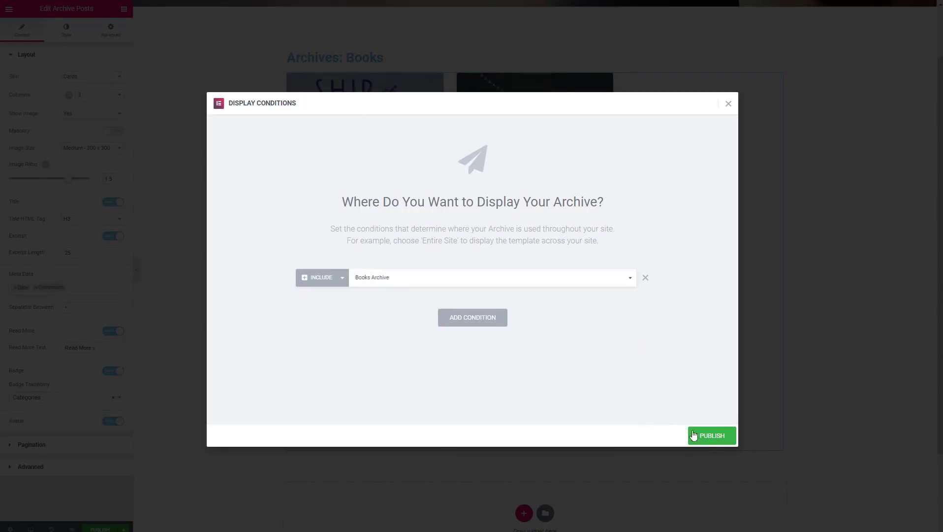
pyautogui.click(715, 435)
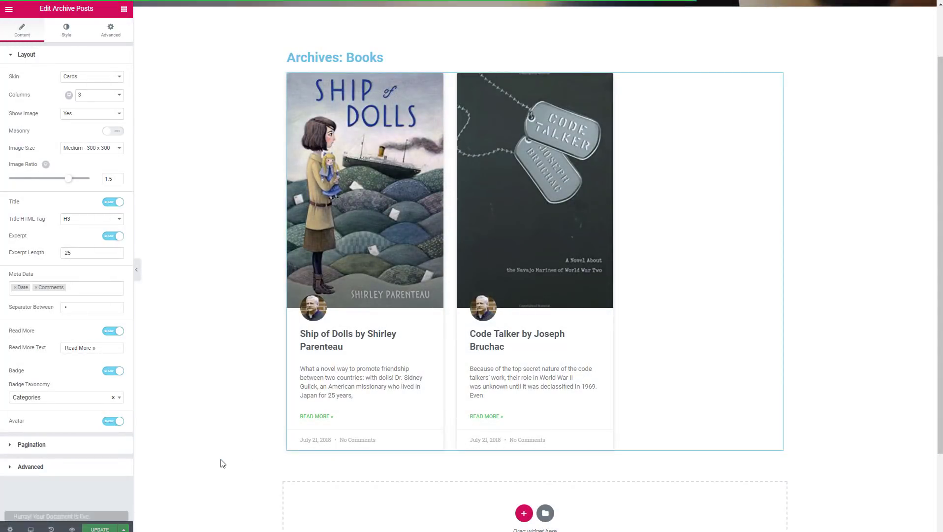
pyautogui.click(105, 506)
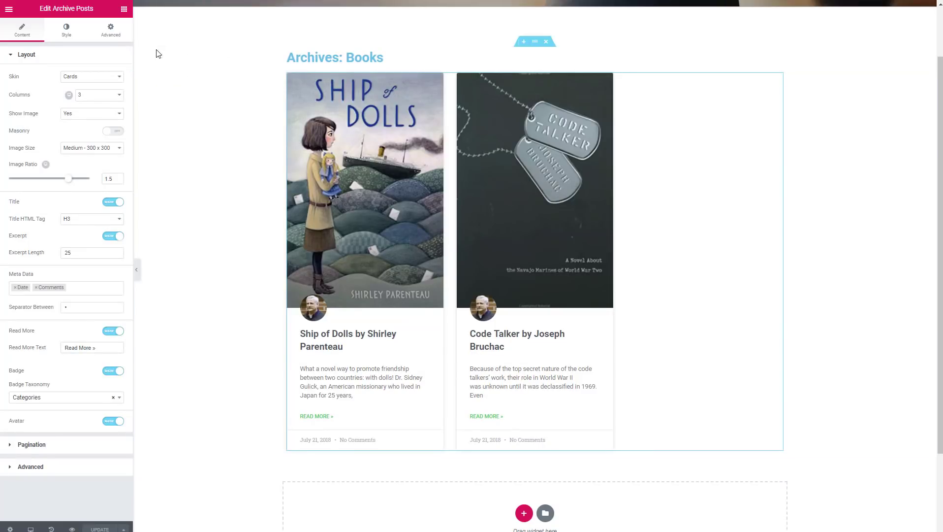
pyautogui.click(124, 10)
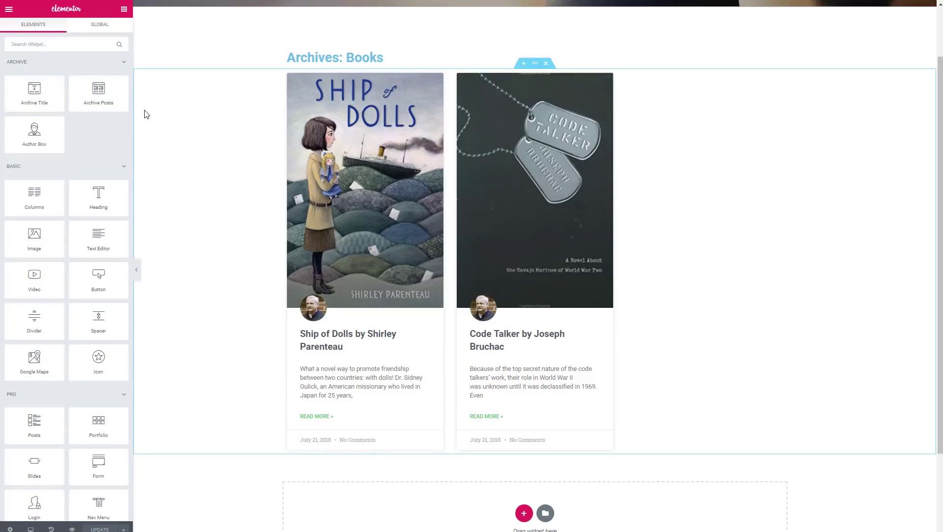
# Step: From the dashboard, create a Single template for Post named 'Post Single'
pyautogui.click(8, 9)
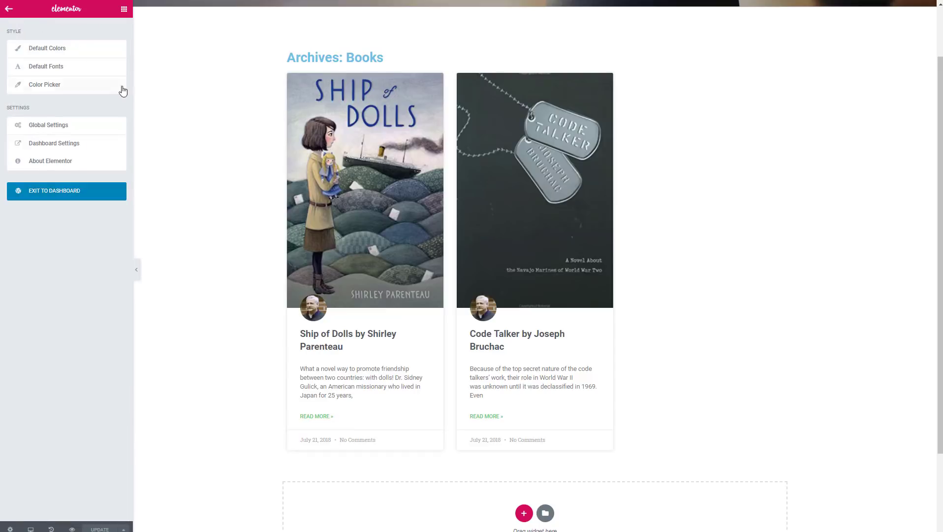
pyautogui.click(67, 193)
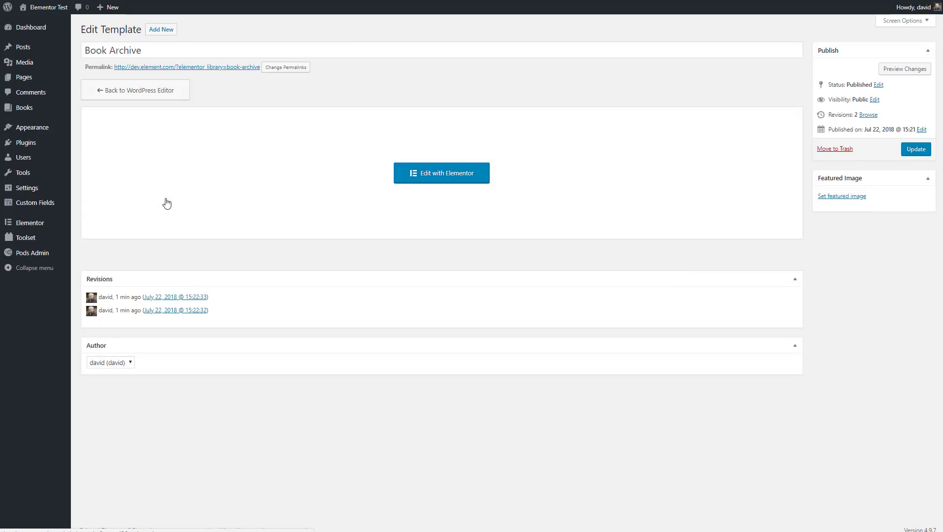
pyautogui.click(161, 29)
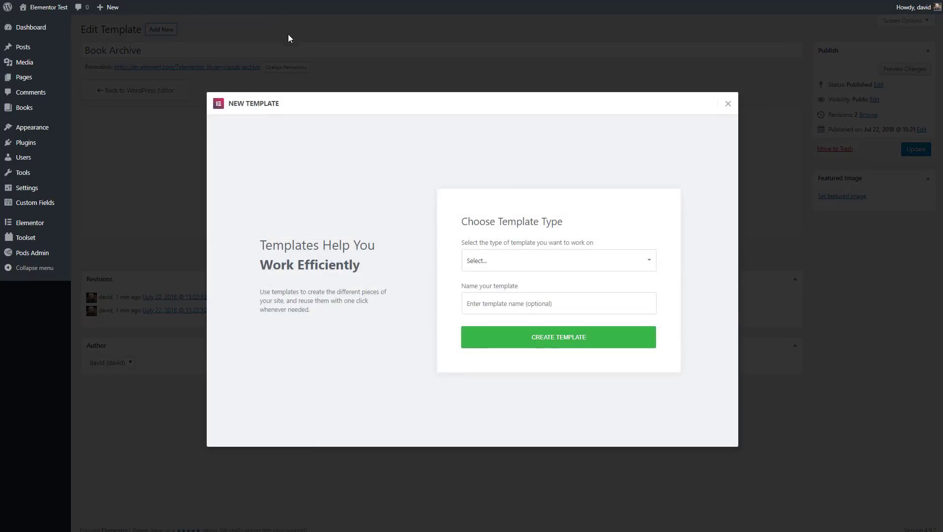
pyautogui.click(495, 261)
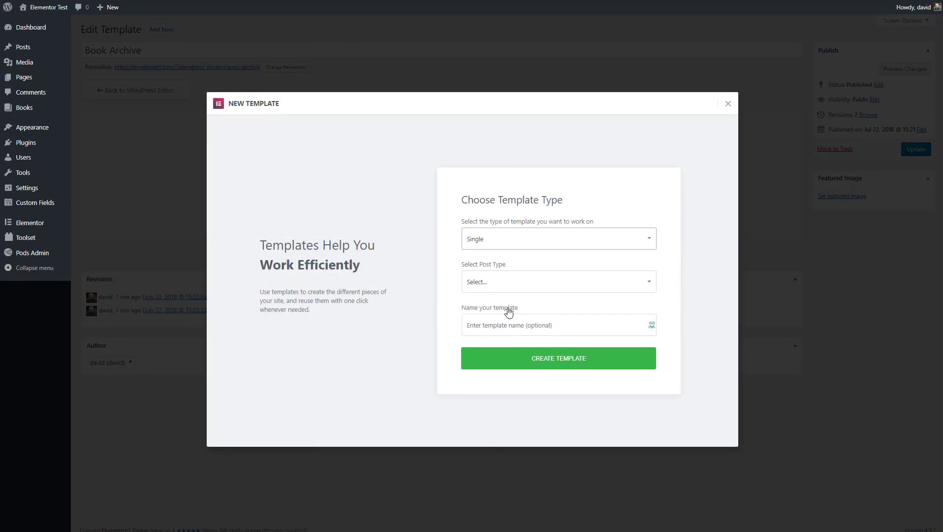
pyautogui.click(508, 286)
pyautogui.click(502, 308)
pyautogui.click(509, 323)
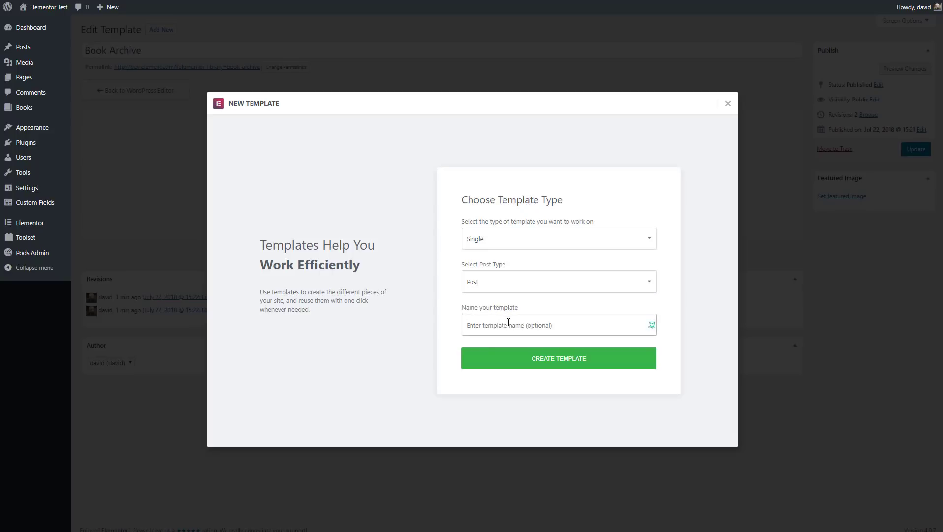
pyautogui.write('Post Single')
pyautogui.click(552, 355)
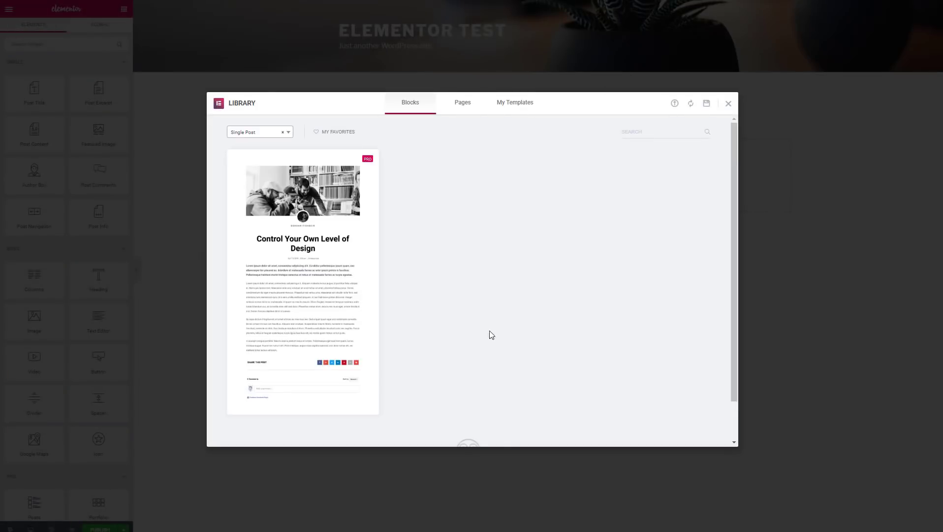
# Step: Insert the Single Post library layout, then add a Toolset View widget and delete it again
pyautogui.moveTo(304, 293)
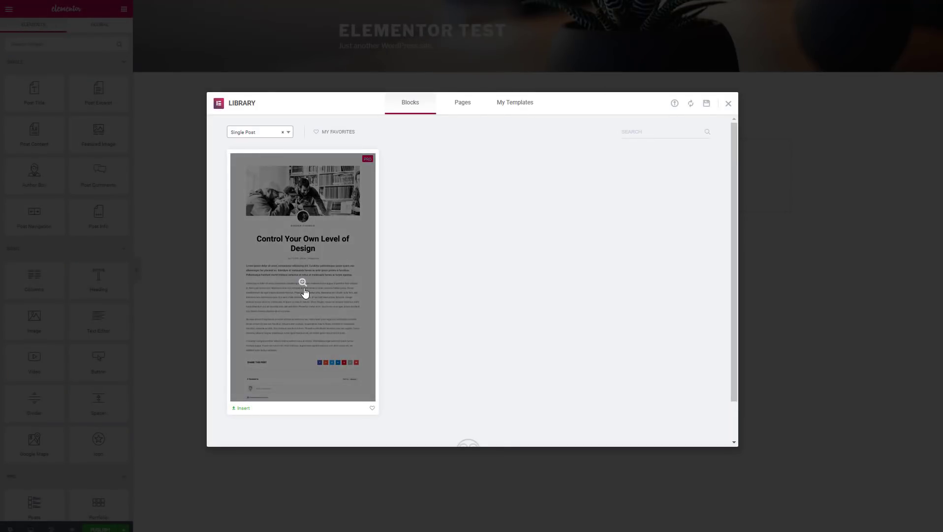
pyautogui.click(305, 292)
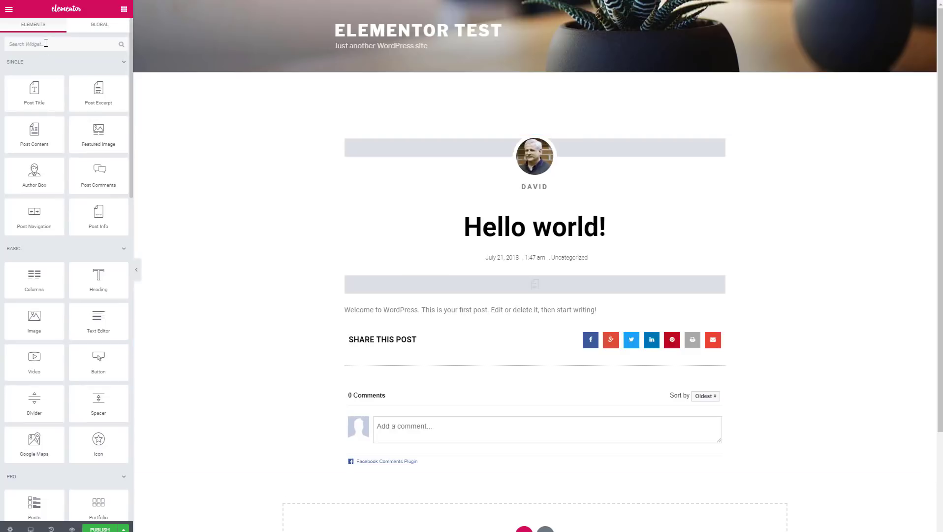
pyautogui.write('Tool')
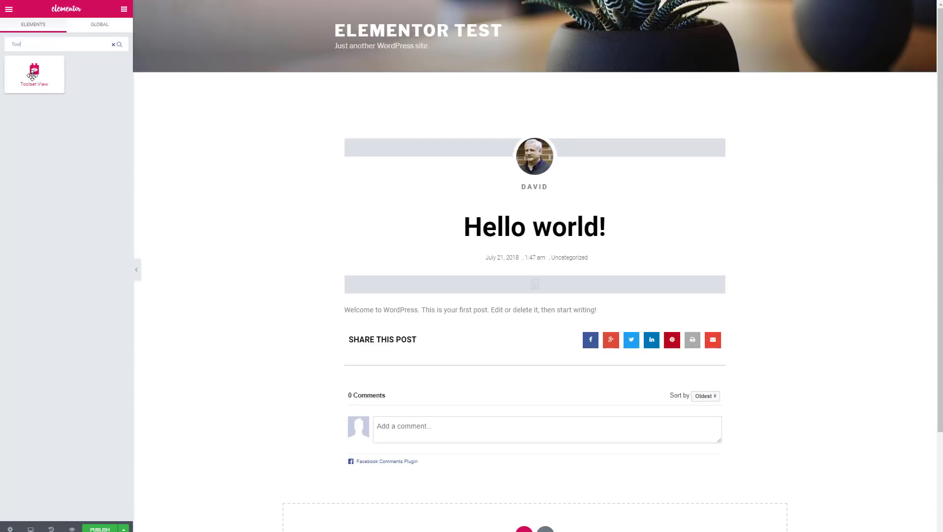
pyautogui.moveTo(32, 75); pyautogui.dragTo(387, 329)
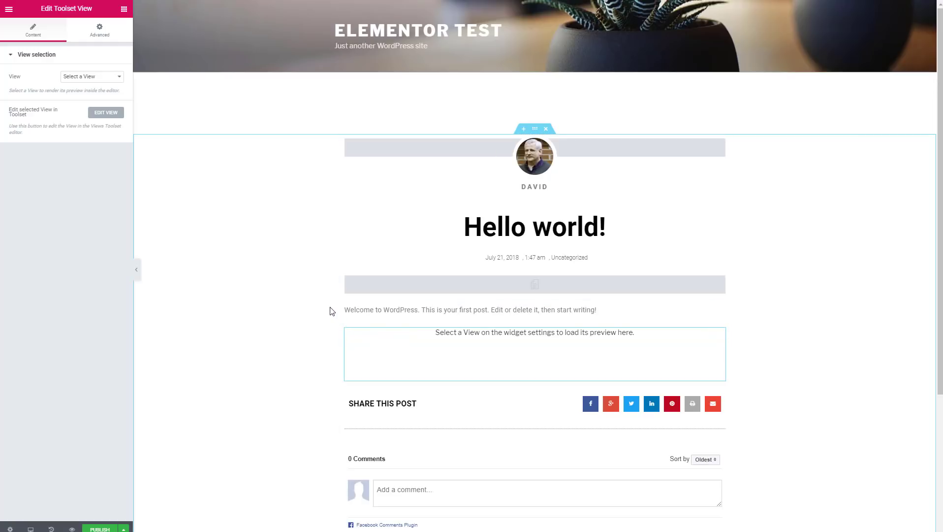
pyautogui.rightClick(719, 334)
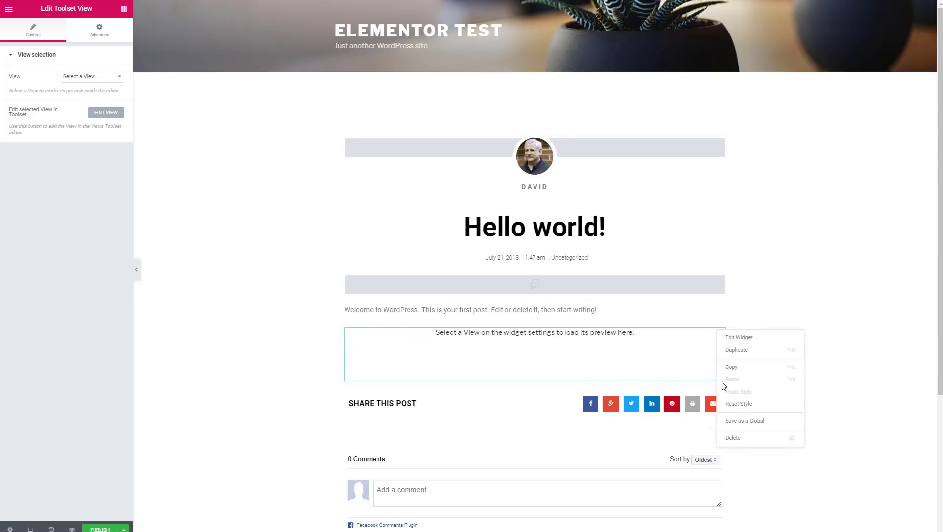
pyautogui.click(736, 438)
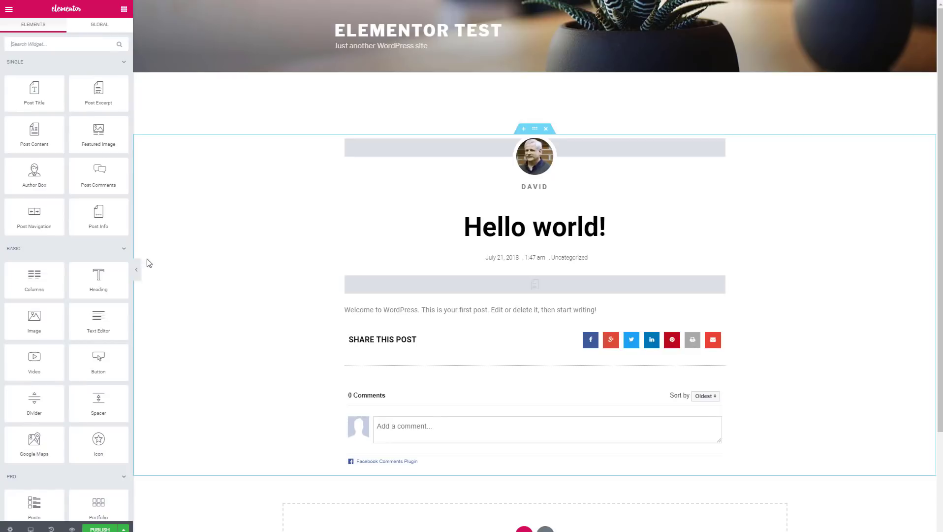
# Step: Add a Text Editor block below the post text showing the ACF Rating field
pyautogui.moveTo(102, 328); pyautogui.dragTo(385, 333)
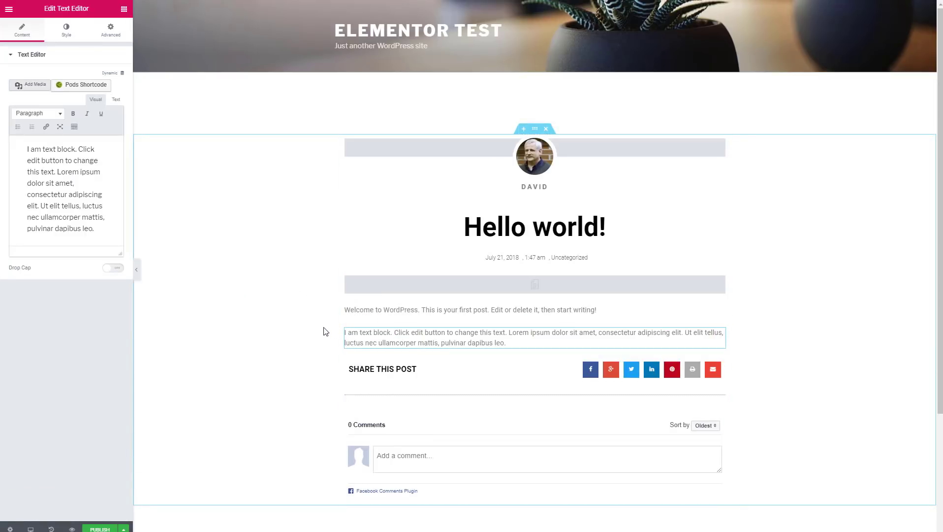
pyautogui.click(122, 74)
pyautogui.moveTo(118, 94); pyautogui.dragTo(120, 176)
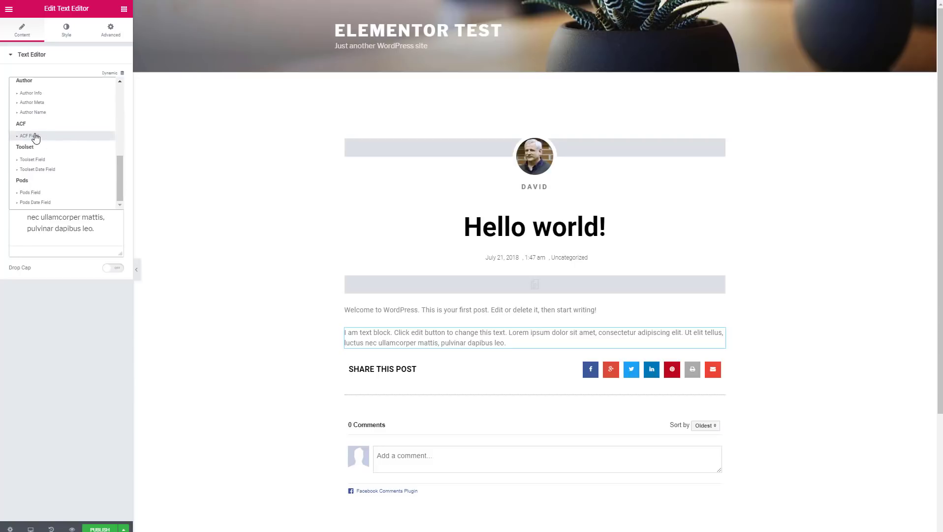
pyautogui.click(19, 139)
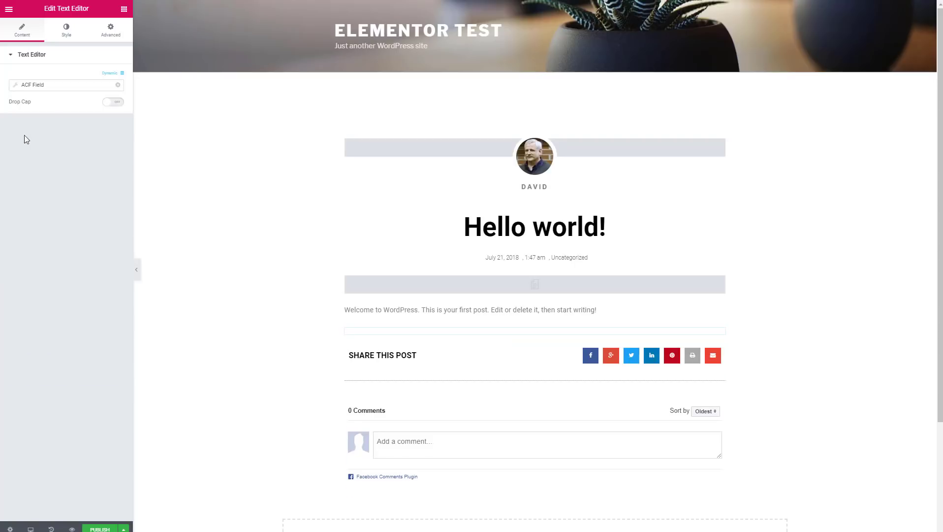
pyautogui.click(16, 87)
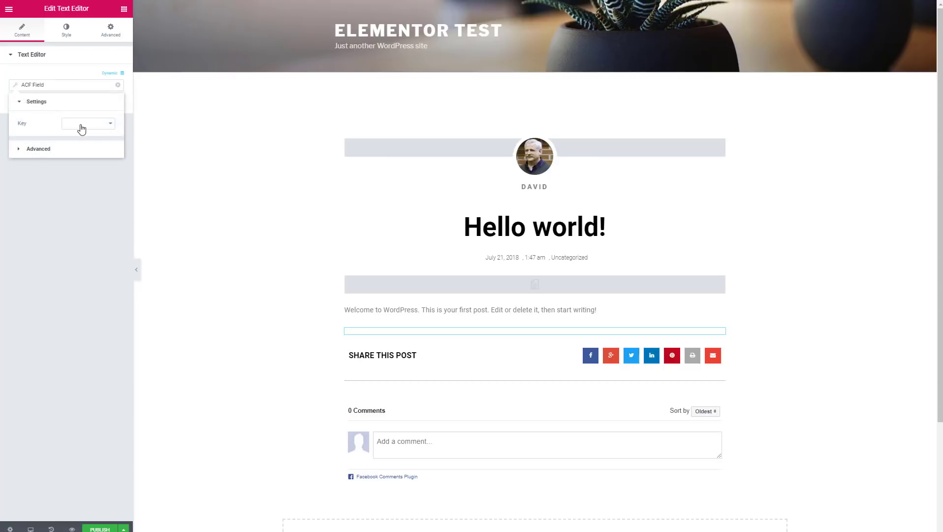
pyautogui.click(110, 125)
pyautogui.click(81, 139)
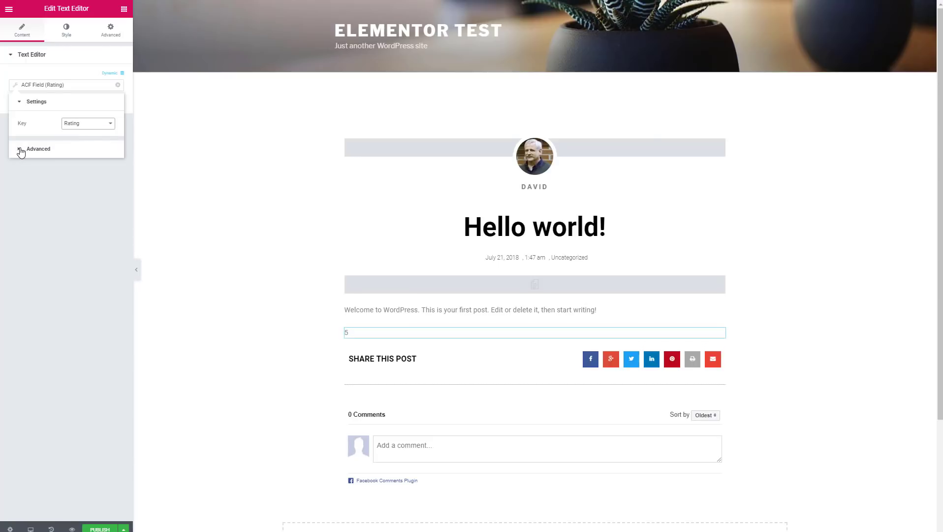
# Step: Wrap the rating with 'The rating was ' before and ' stars' after
pyautogui.click(21, 149)
pyautogui.click(82, 146)
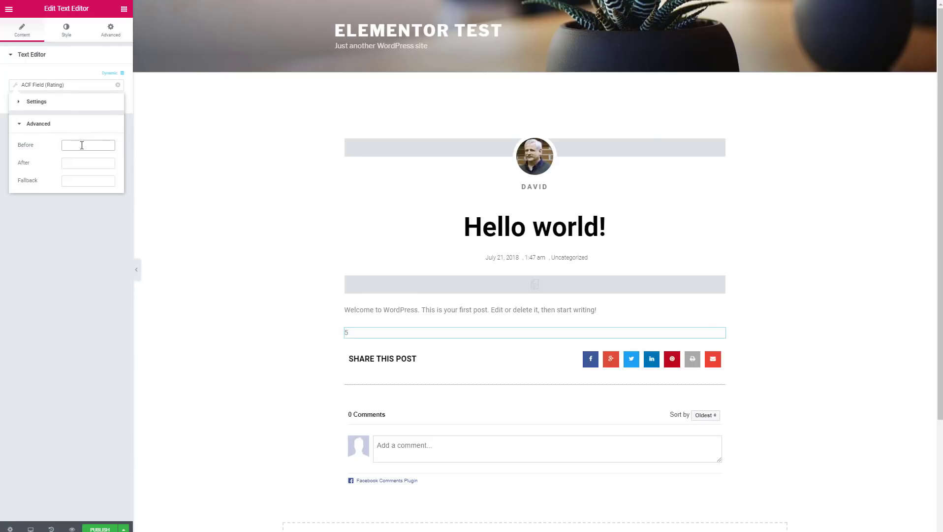
pyautogui.write('The ra')
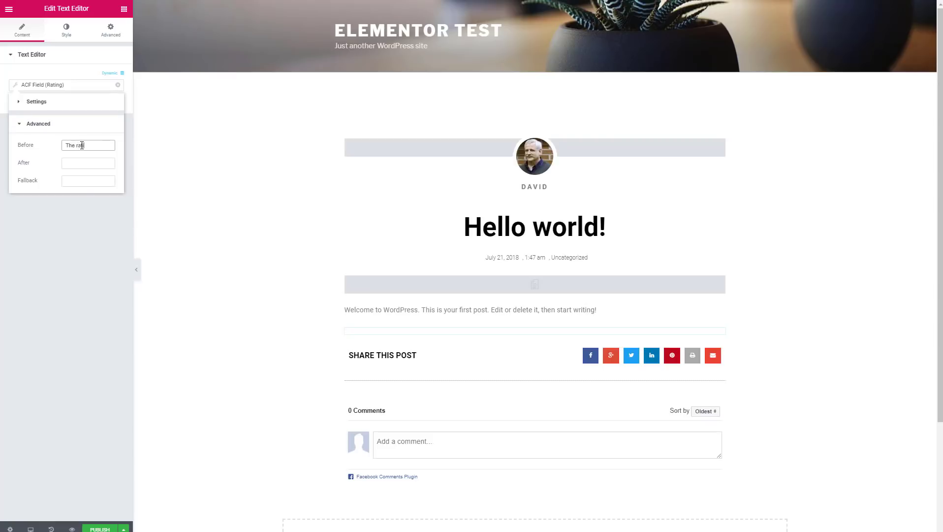
pyautogui.write('ting was')
pyautogui.click(79, 164)
pyautogui.write('stars')
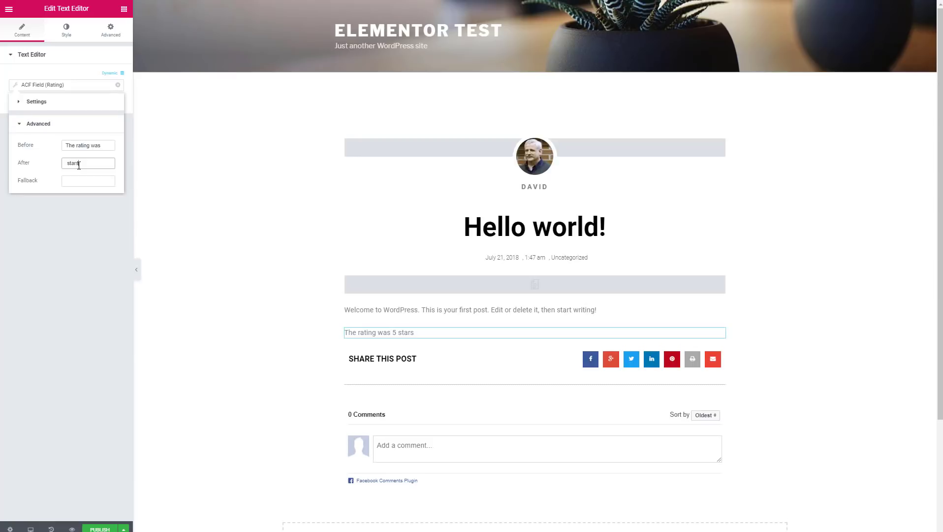
pyautogui.click(90, 224)
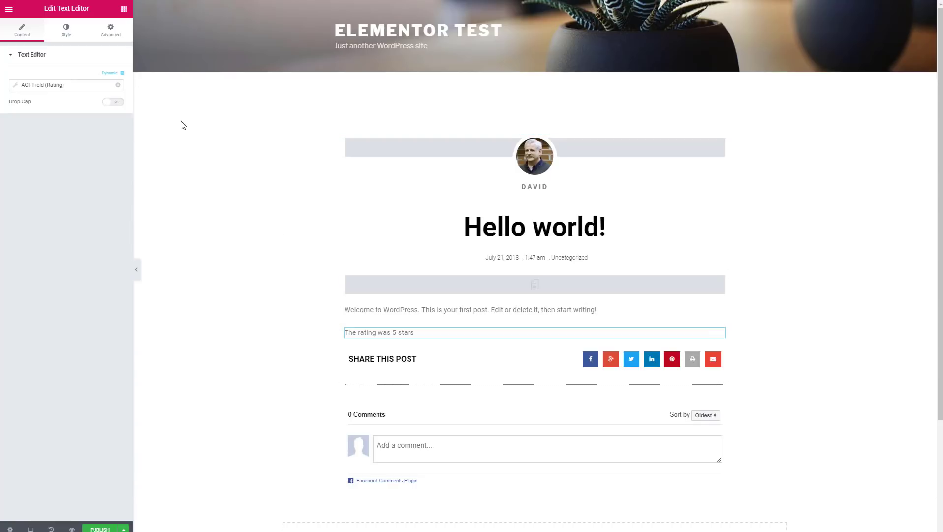
pyautogui.click(123, 11)
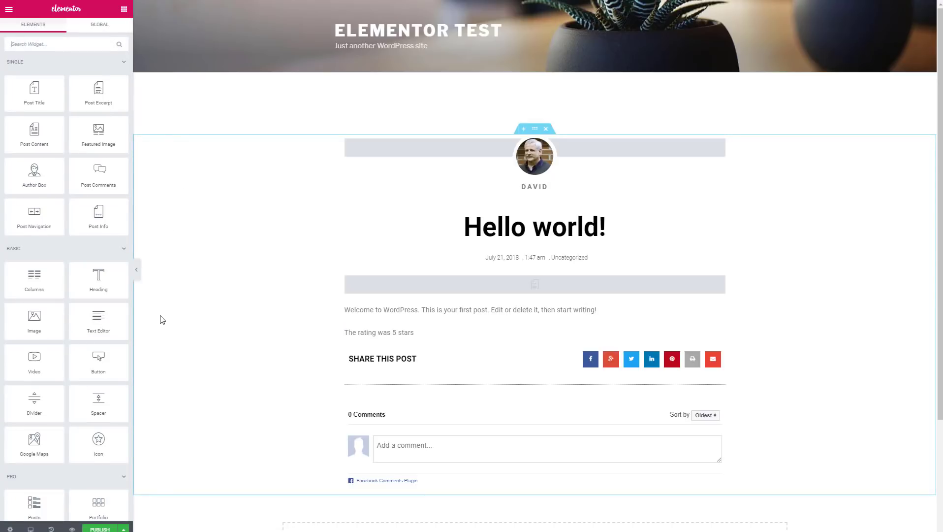
# Step: Add a 'Click here' button whose link uses the ACF URL Field with key Site URL
pyautogui.moveTo(113, 363); pyautogui.dragTo(385, 353)
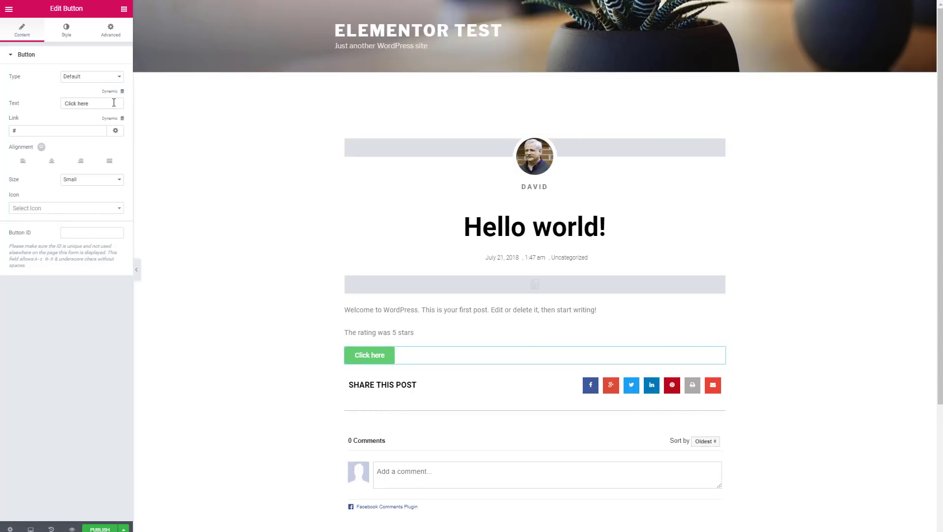
pyautogui.click(123, 119)
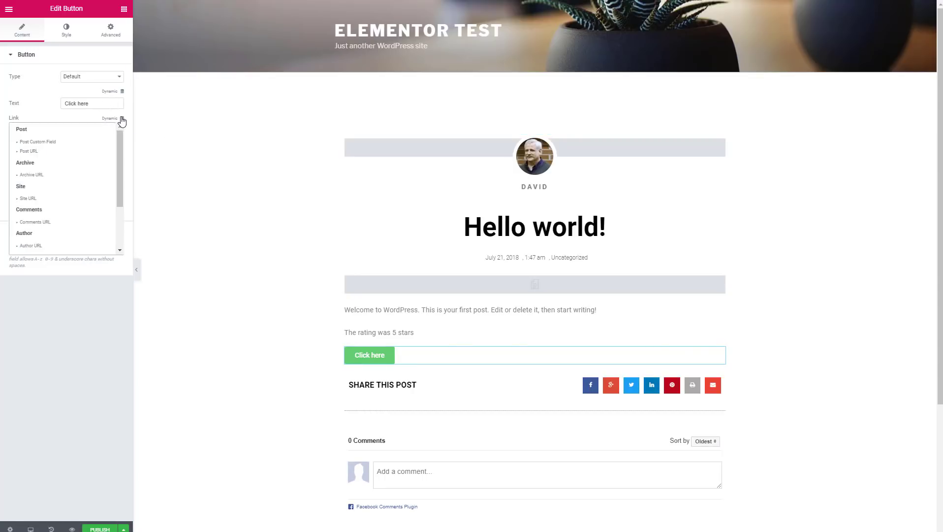
pyautogui.moveTo(121, 142); pyautogui.dragTo(124, 204)
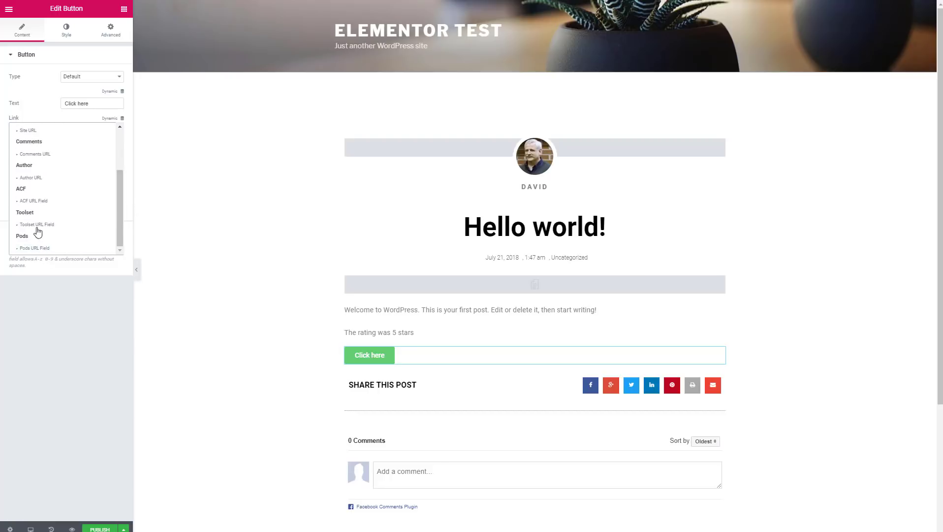
pyautogui.click(37, 202)
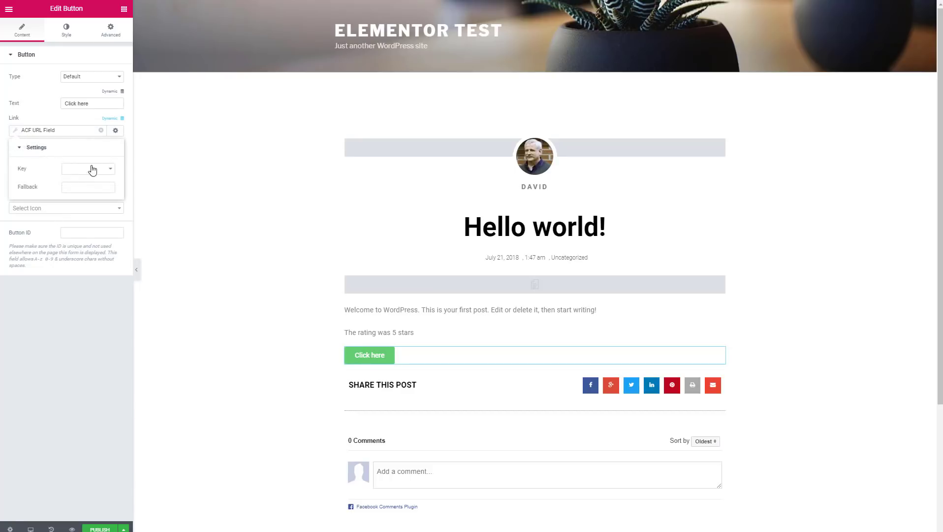
pyautogui.click(92, 168)
pyautogui.click(88, 193)
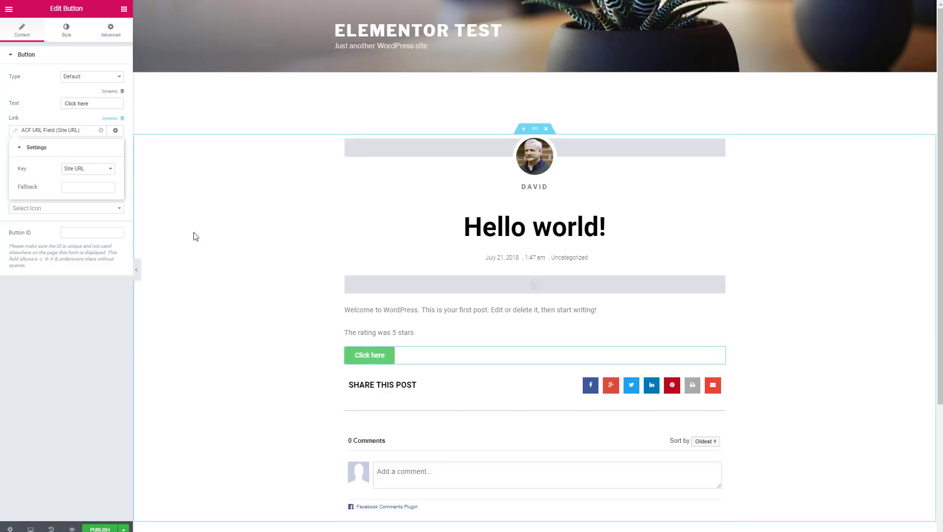
pyautogui.click(123, 11)
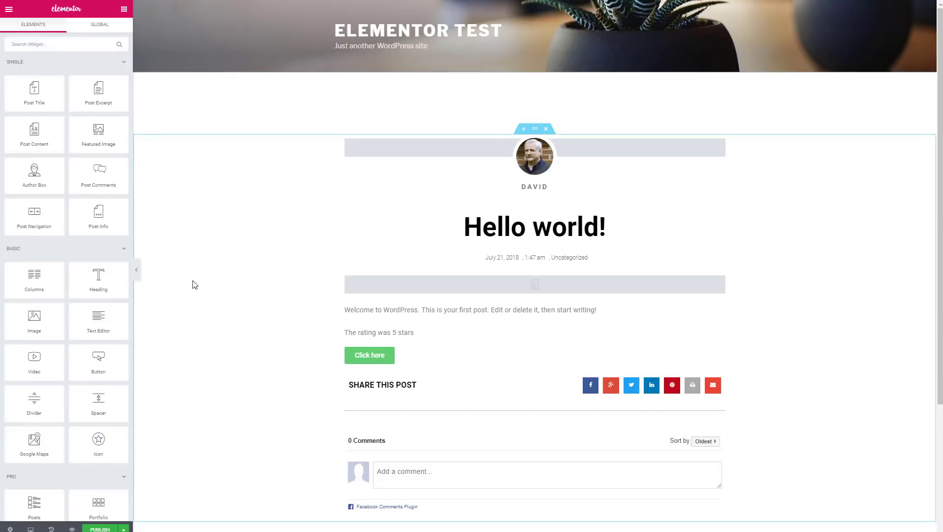
# Step: Add a Text Editor block under the button showing the Pods 'Time to read' field
pyautogui.moveTo(99, 321); pyautogui.dragTo(360, 378)
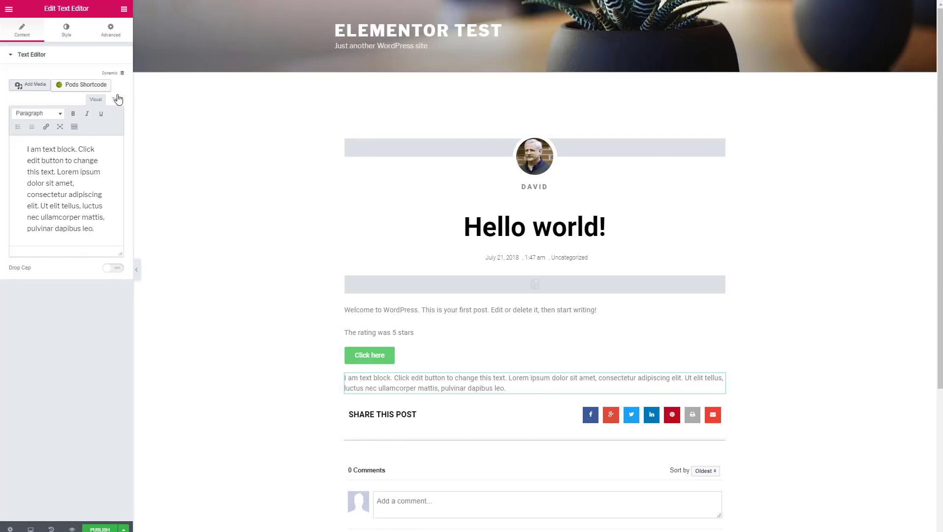
pyautogui.click(122, 73)
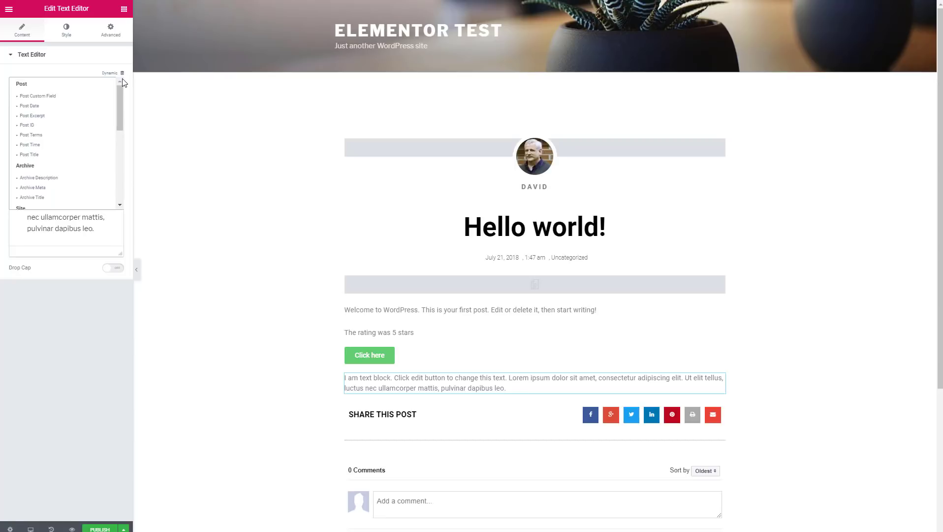
pyautogui.moveTo(121, 96); pyautogui.dragTo(121, 167)
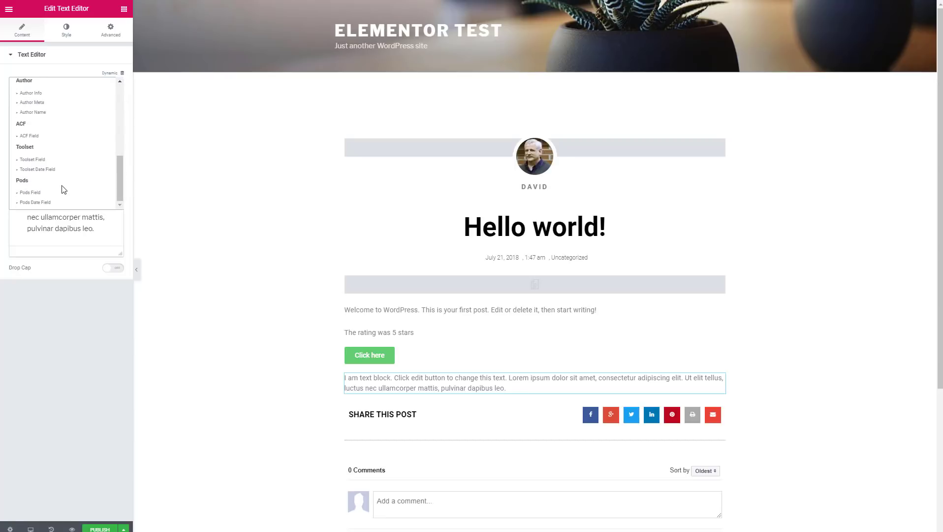
pyautogui.click(31, 193)
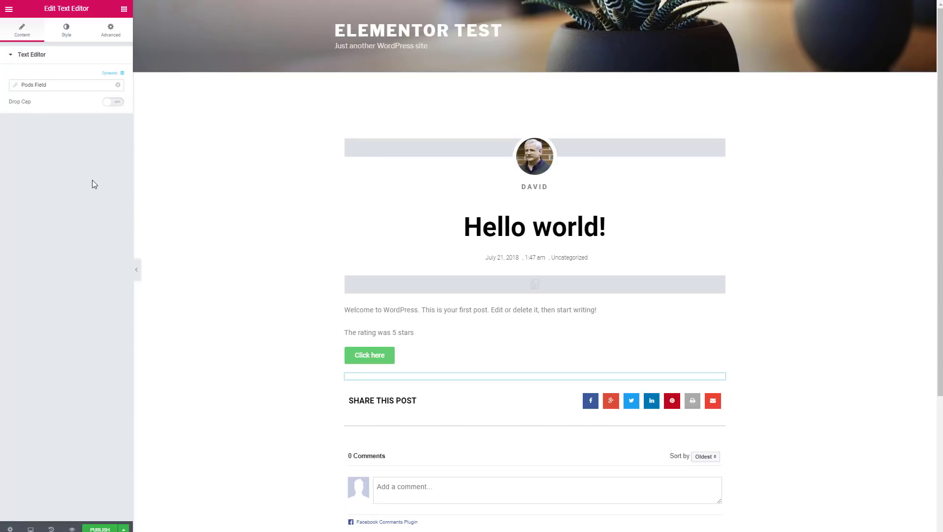
pyautogui.click(77, 91)
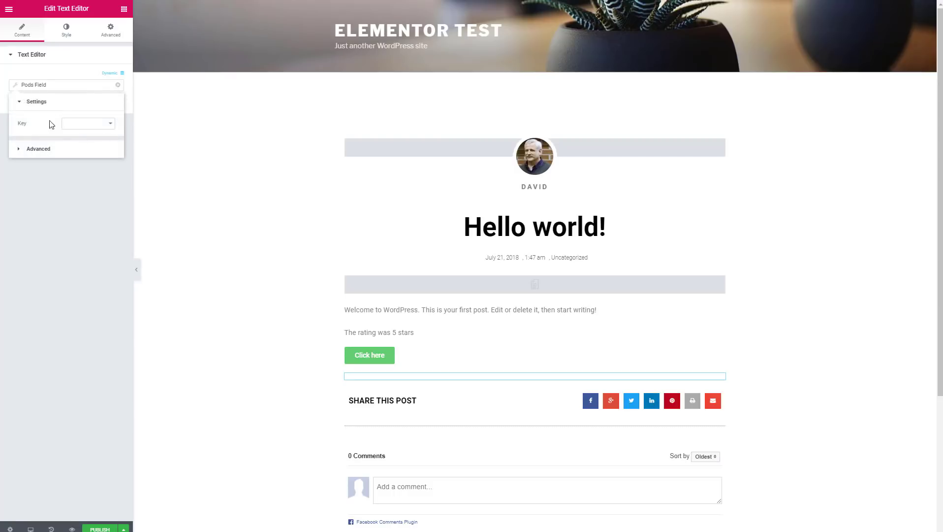
pyautogui.click(89, 124)
pyautogui.click(82, 141)
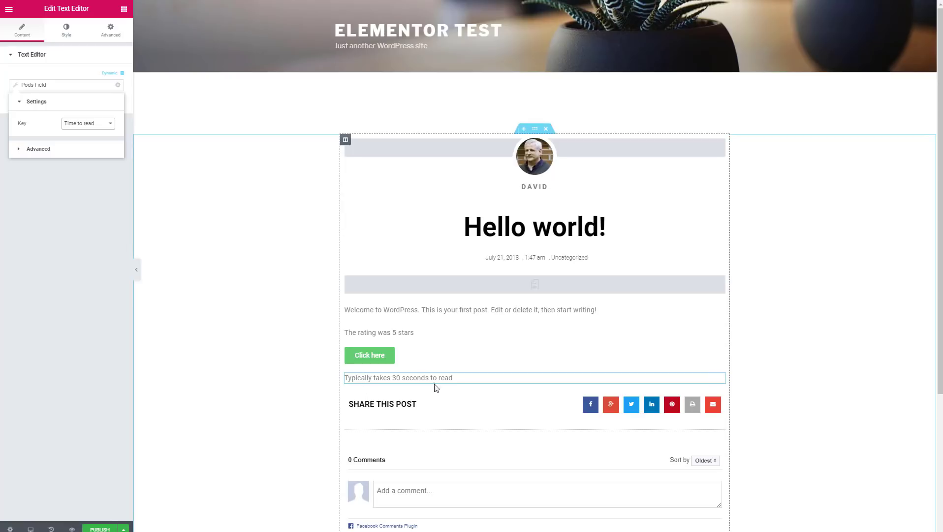
pyautogui.click(124, 9)
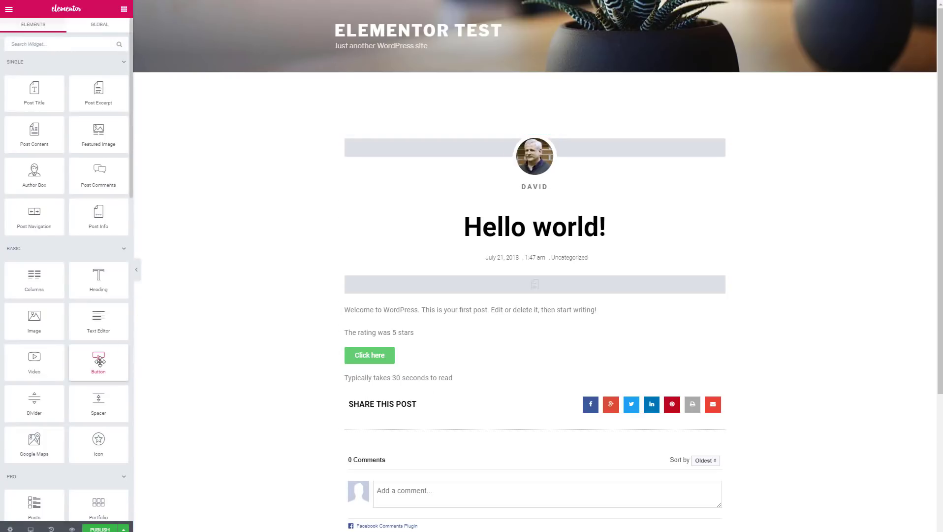
# Step: Add a second button below the reading-time text, linked to the Pods URL Field
pyautogui.moveTo(101, 362); pyautogui.dragTo(364, 400)
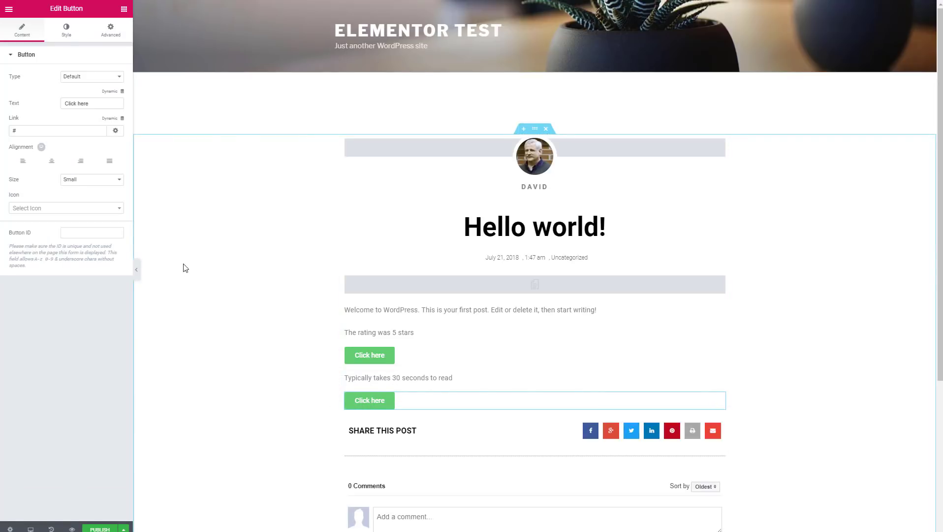
pyautogui.click(110, 119)
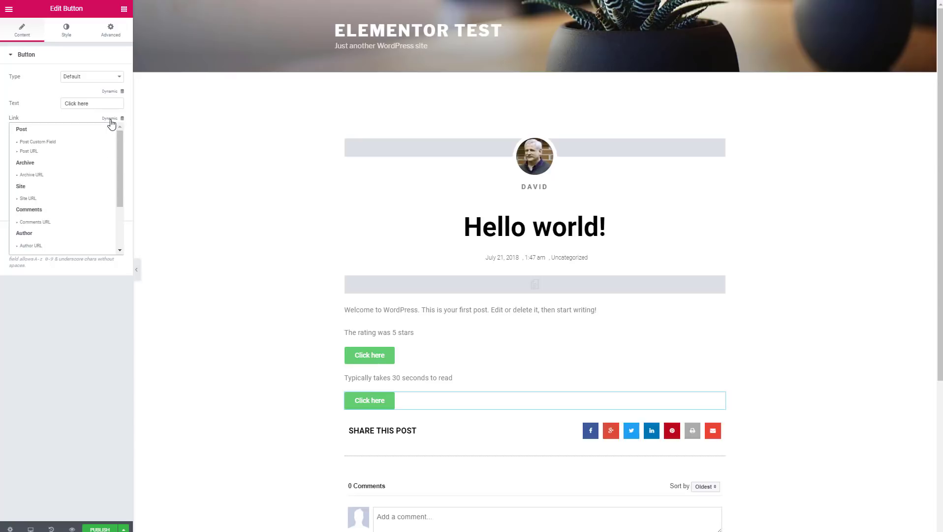
pyautogui.scroll(-3, 69, 172)
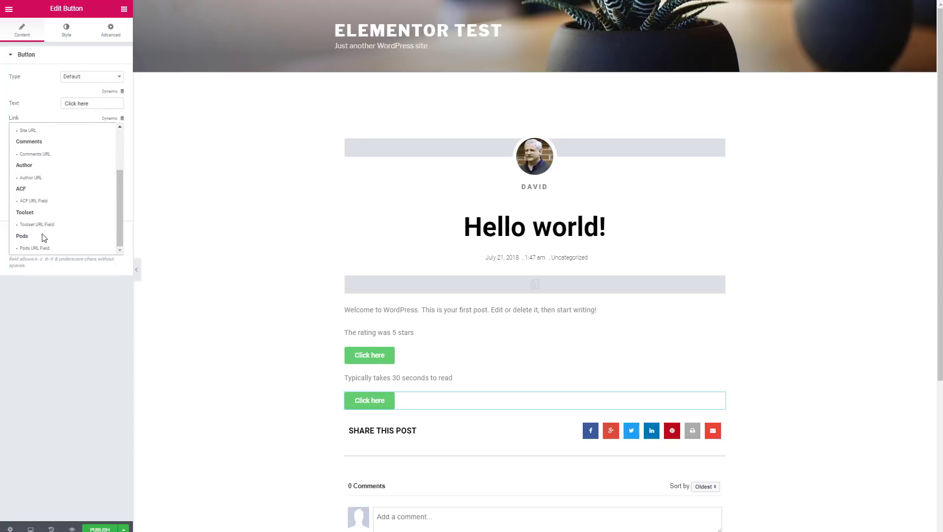
pyautogui.click(38, 251)
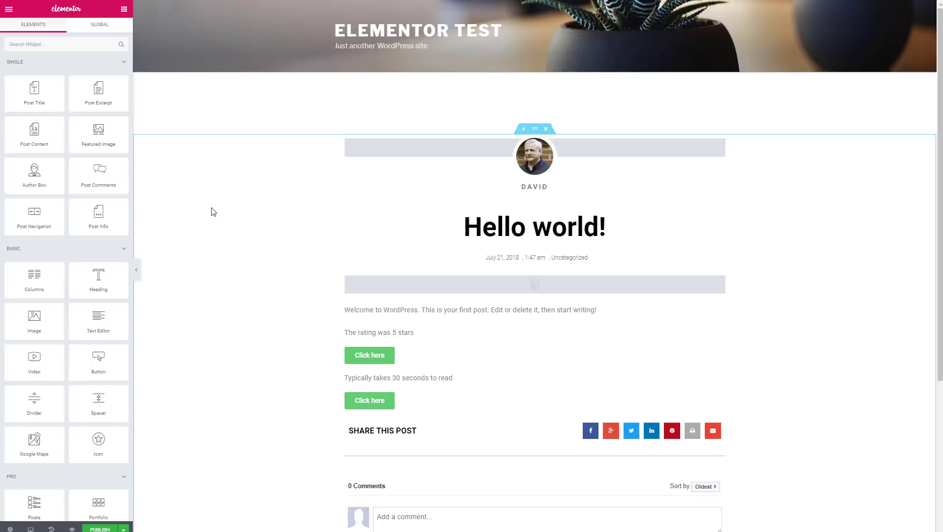
# Step: Publish Post Single for All Posts and exit to the WordPress dashboard
pyautogui.click(96, 529)
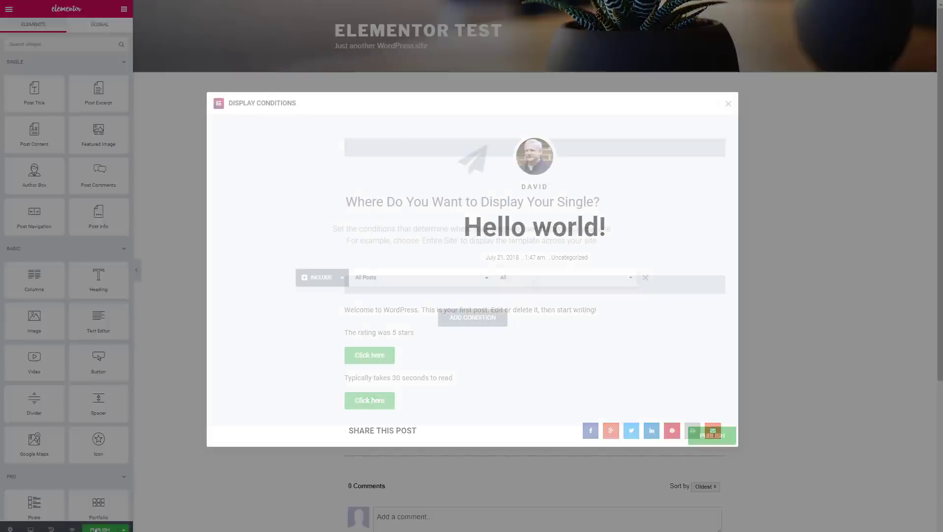
pyautogui.click(714, 433)
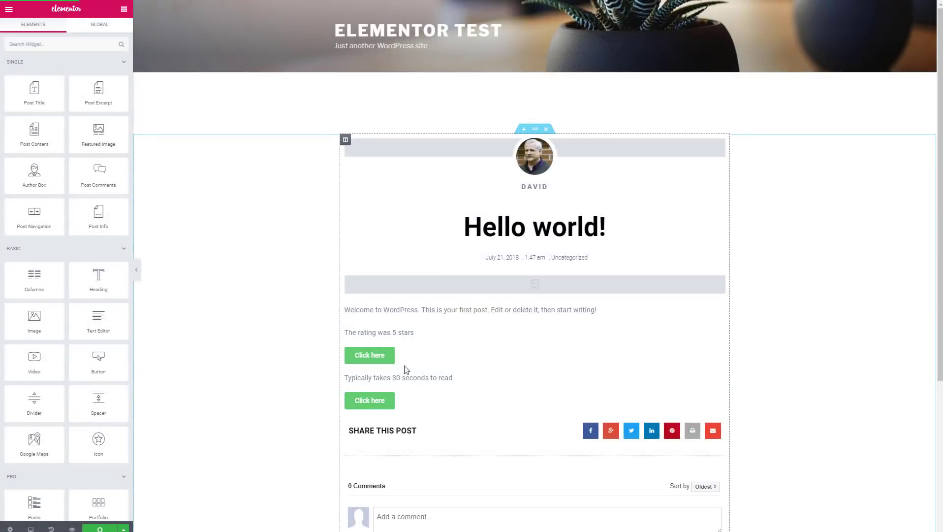
pyautogui.click(9, 12)
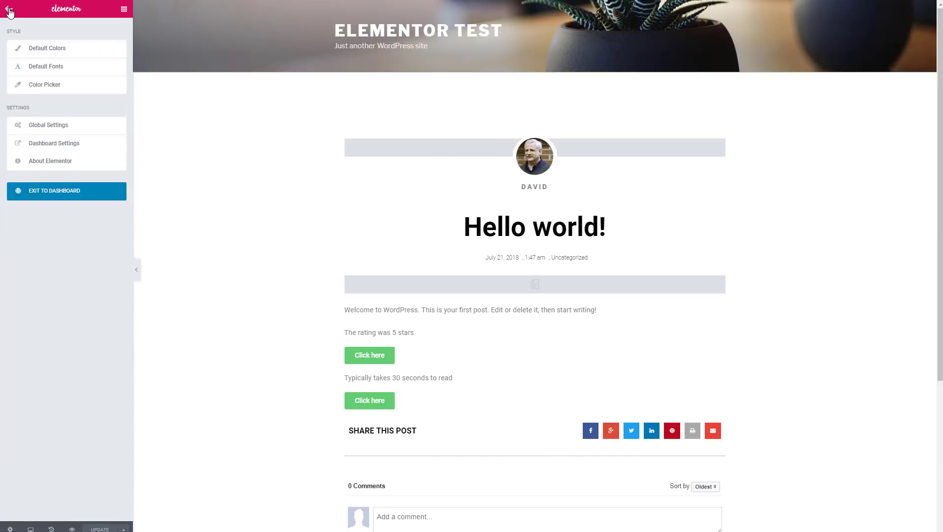
pyautogui.click(93, 196)
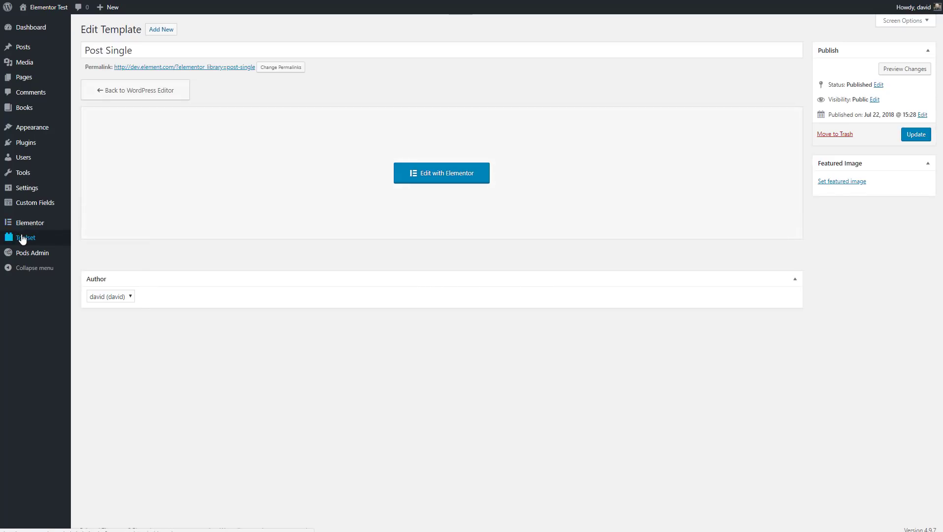
# Step: Create a new Toolset View named 'Books View' that displays all results
pyautogui.moveTo(22, 238)
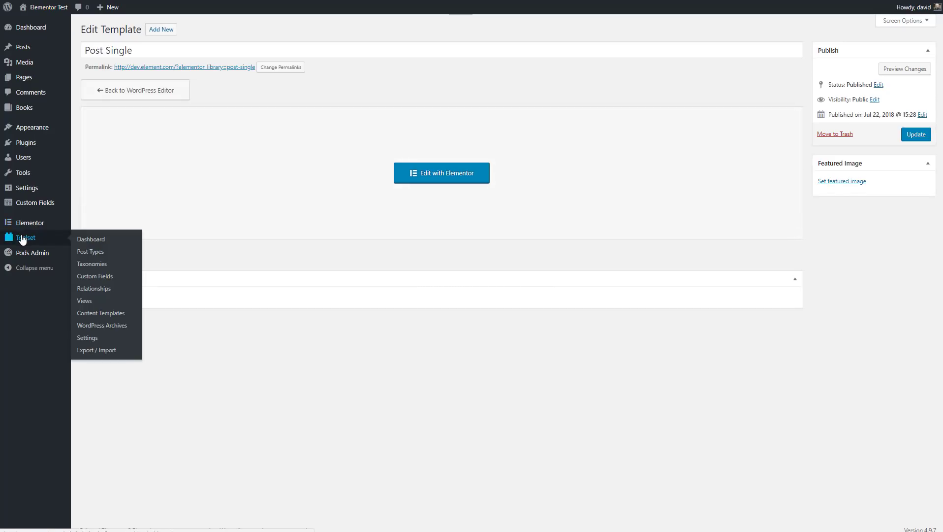
pyautogui.click(84, 301)
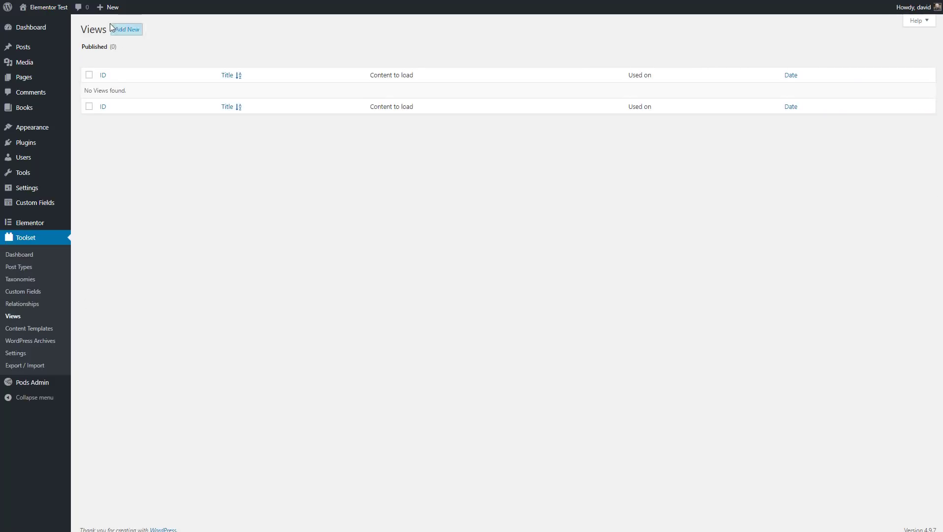
pyautogui.click(132, 31)
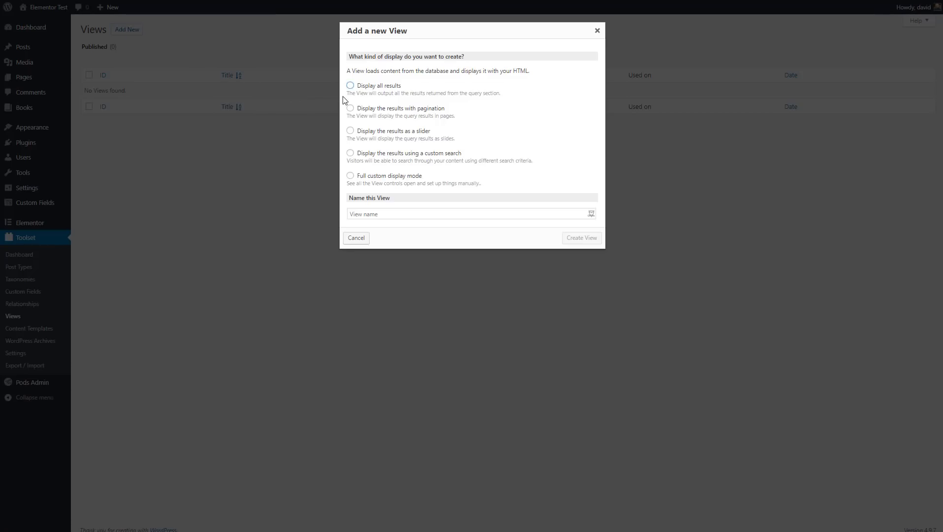
pyautogui.click(350, 86)
pyautogui.click(541, 214)
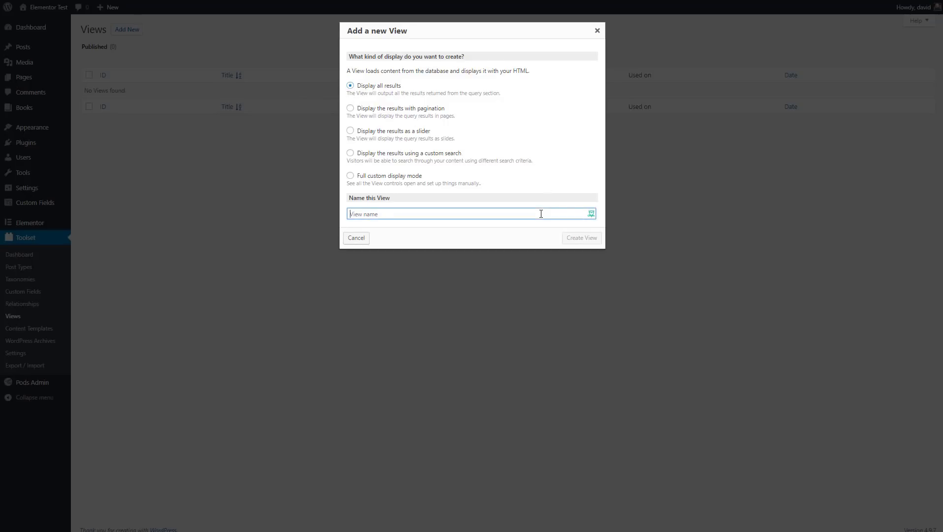
pyautogui.write('Books View')
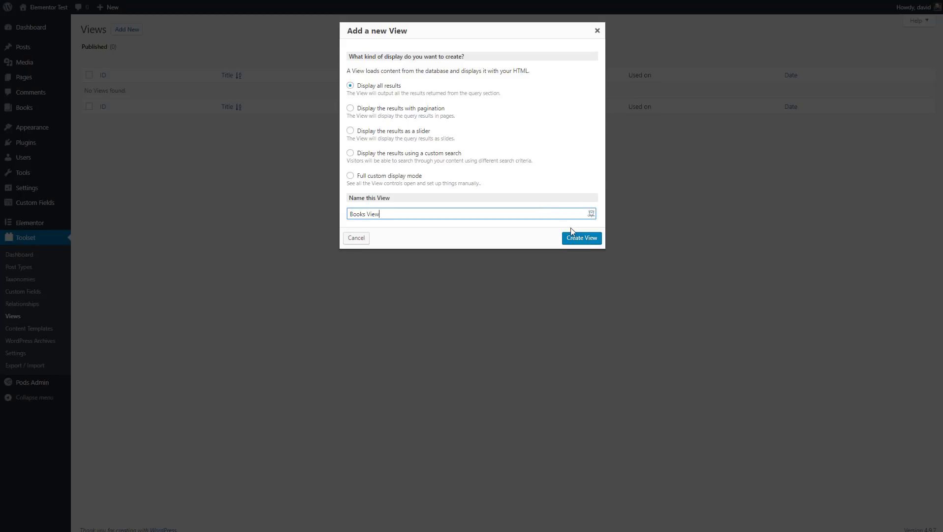
pyautogui.click(575, 238)
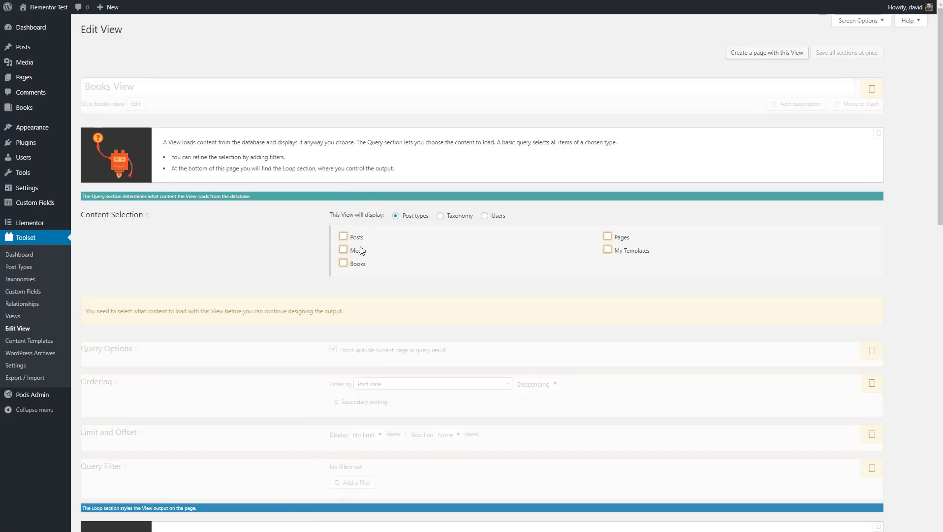
# Step: Make the View load Books posts and start the Loop Wizard with an Unformatted style
pyautogui.click(344, 264)
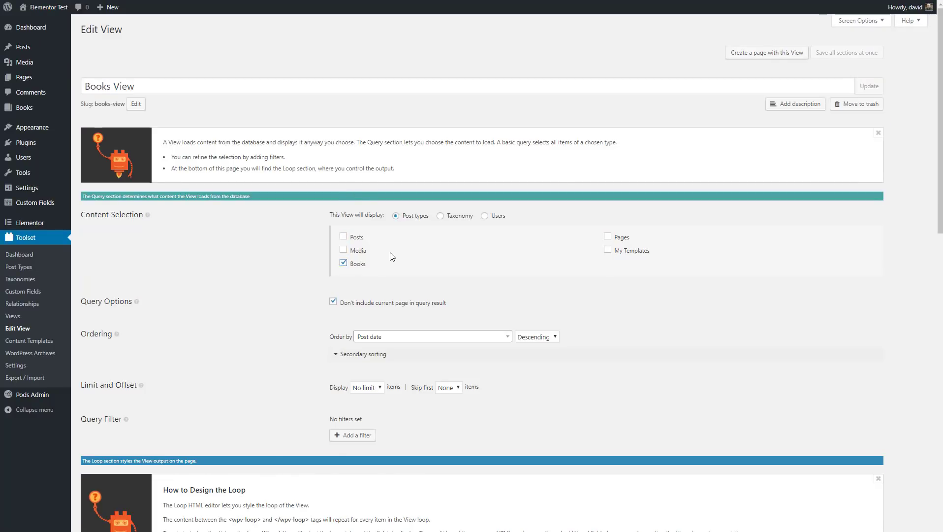
pyautogui.scroll(-10, 392, 256)
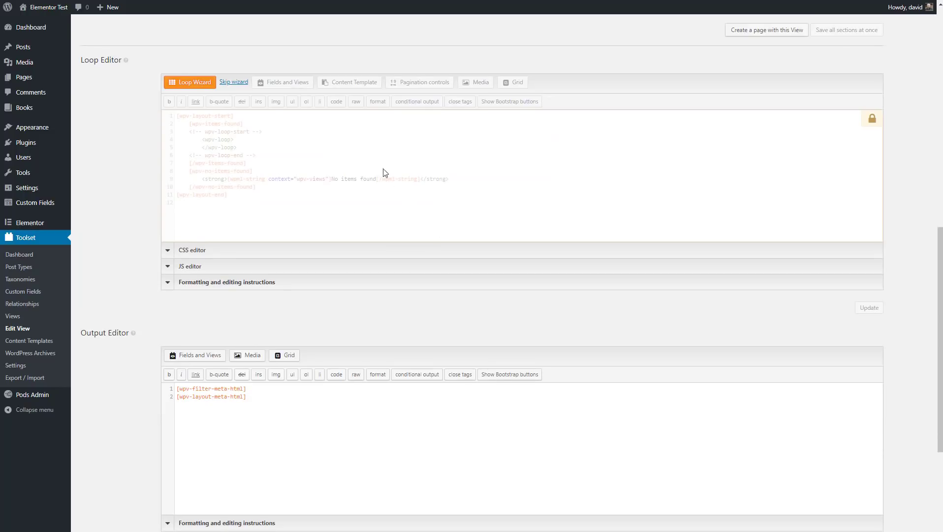
pyautogui.click(193, 84)
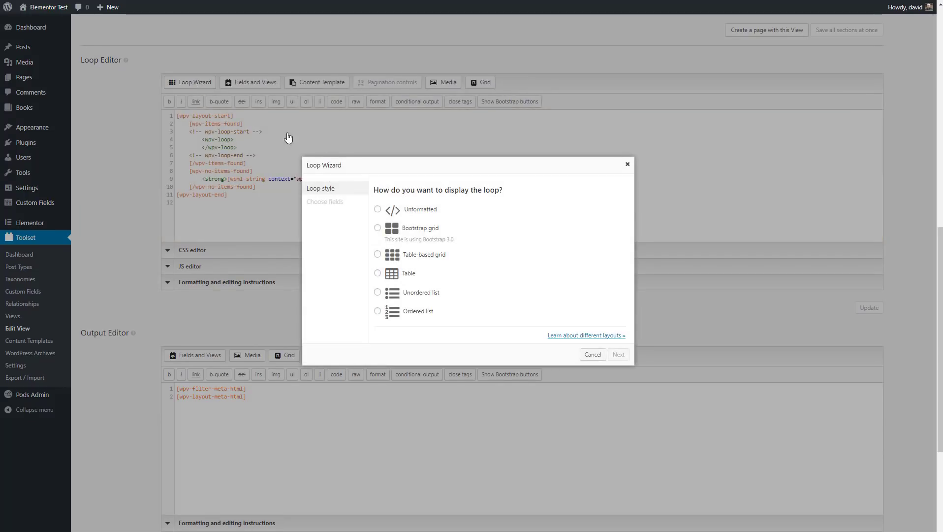
pyautogui.click(377, 211)
pyautogui.click(617, 354)
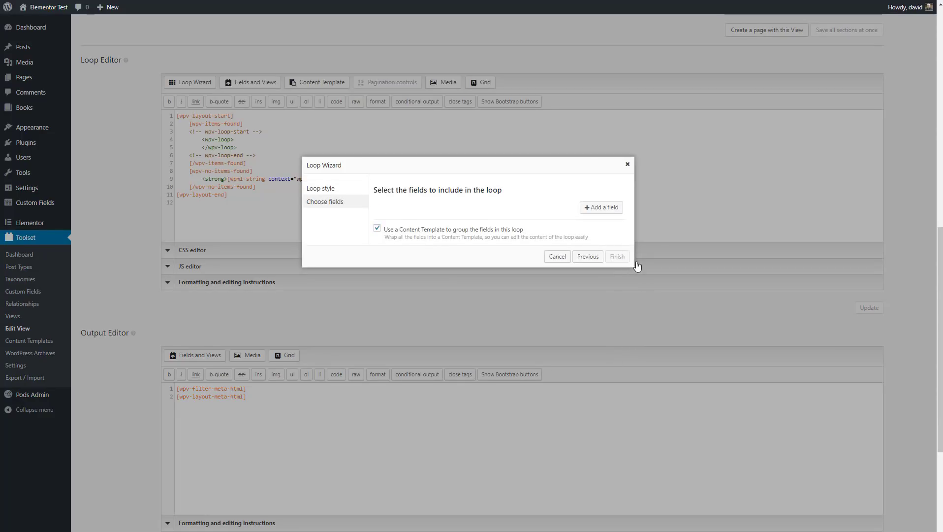
# Step: Add Post title and Post featured image fields to the loop, with the image above the title
pyautogui.click(603, 208)
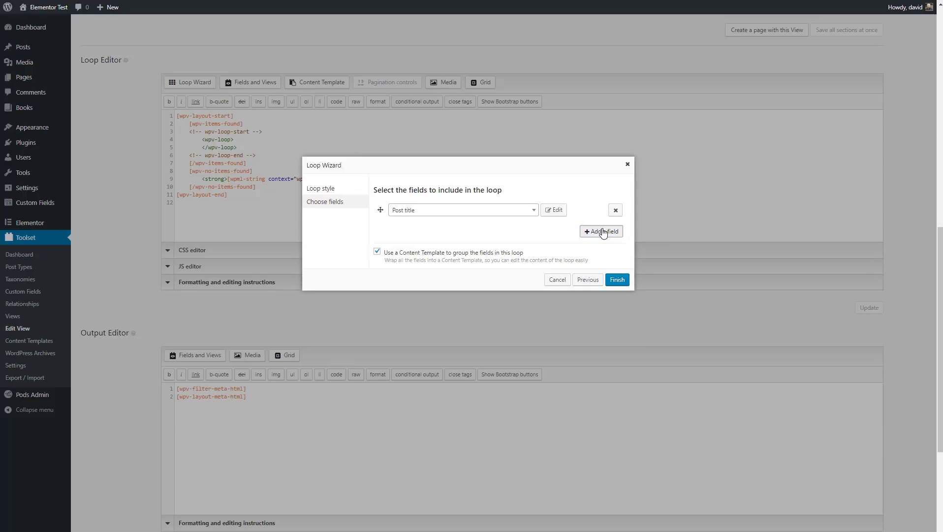
pyautogui.click(603, 231)
pyautogui.click(531, 229)
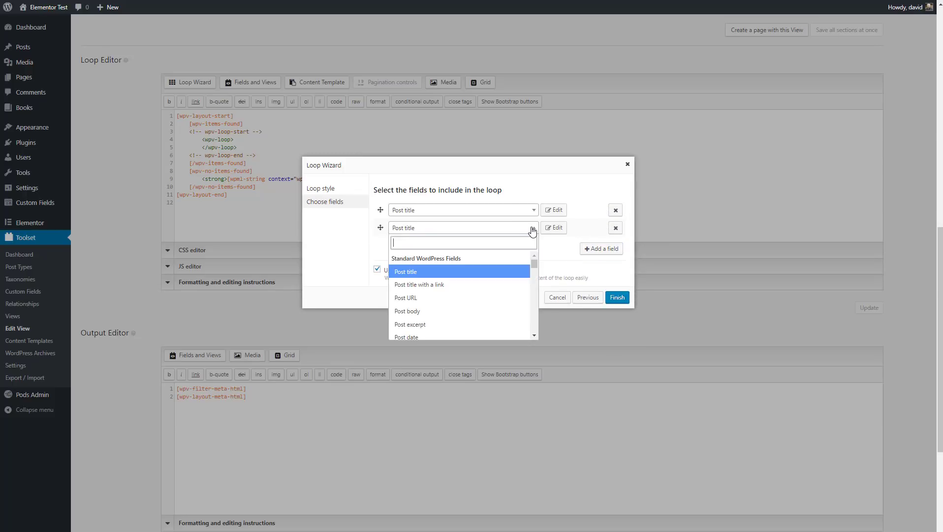
pyautogui.scroll(-1, 483, 305)
pyautogui.click(483, 301)
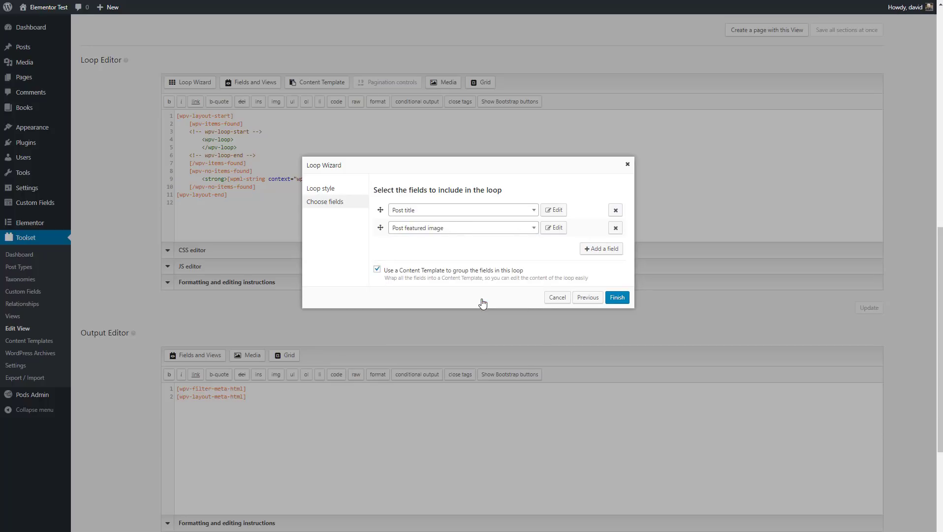
pyautogui.moveTo(380, 227); pyautogui.dragTo(380, 210)
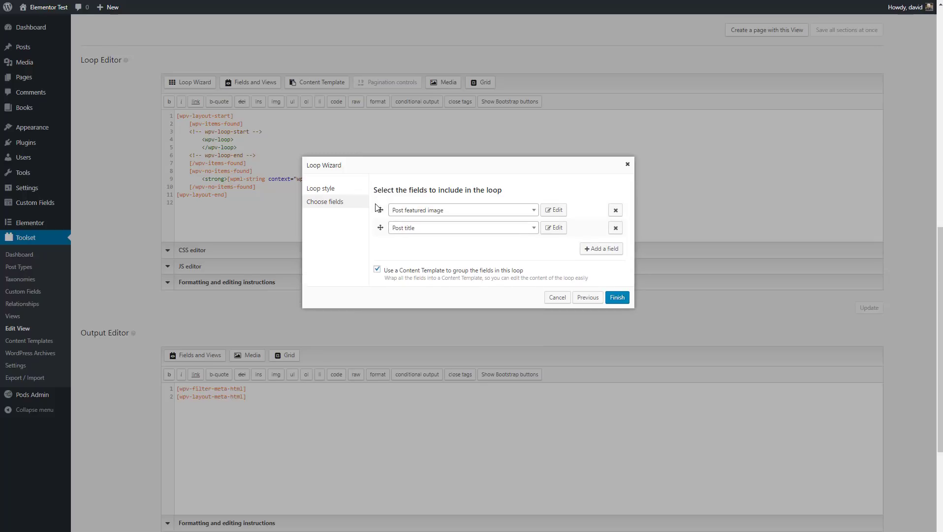
# Step: Add the Post body field, finish the loop and dismiss the content template notice
pyautogui.click(614, 251)
pyautogui.click(533, 246)
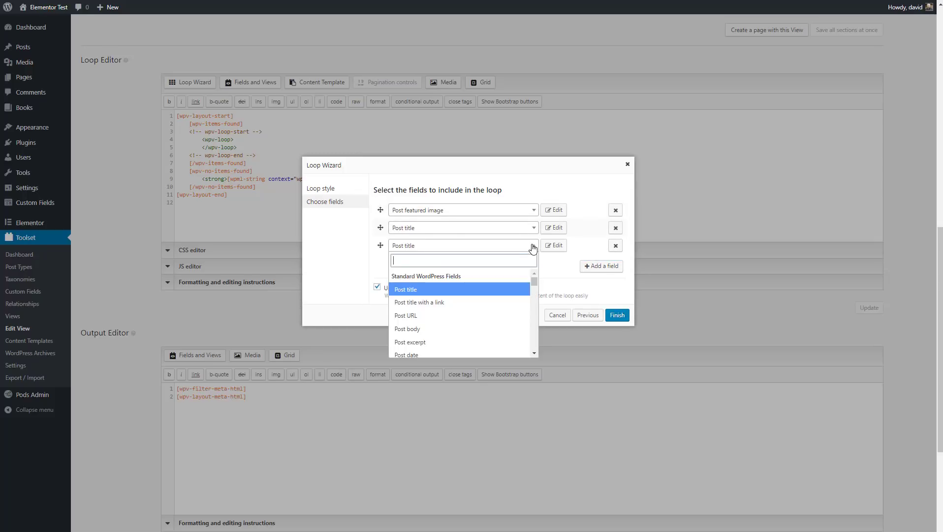
pyautogui.click(428, 331)
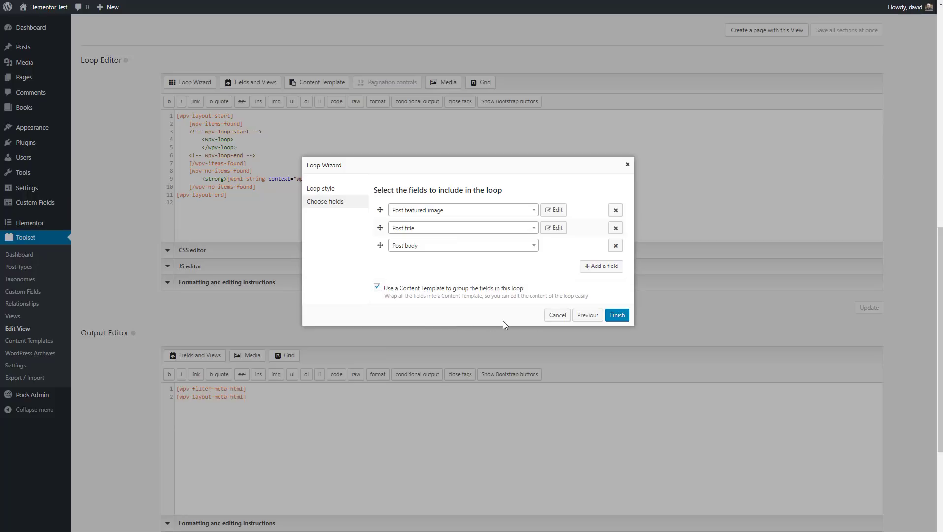
pyautogui.click(619, 316)
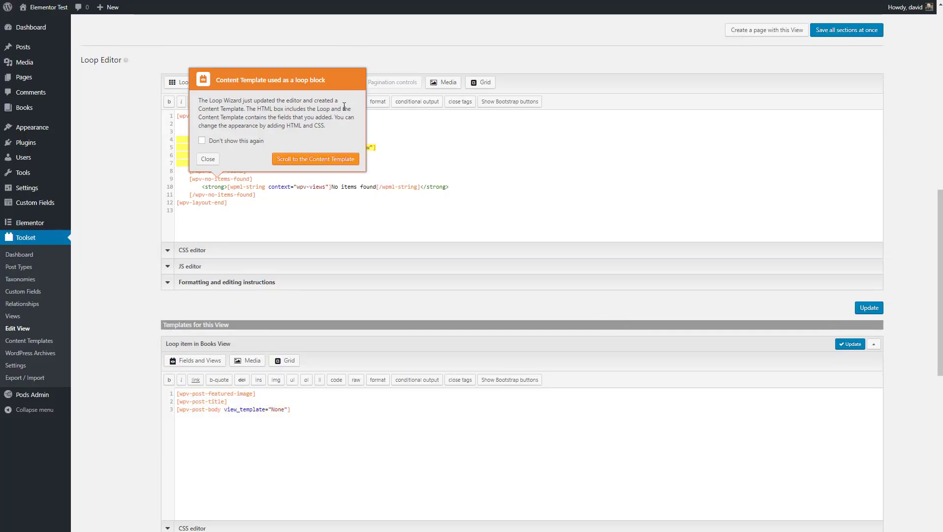
pyautogui.click(207, 159)
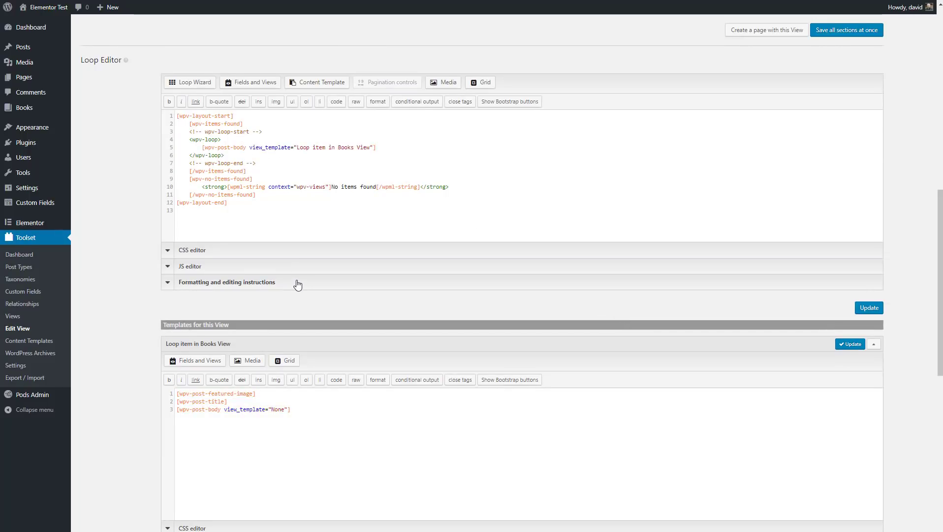
pyautogui.scroll(-2, 299, 282)
pyautogui.scroll(-1, 299, 282)
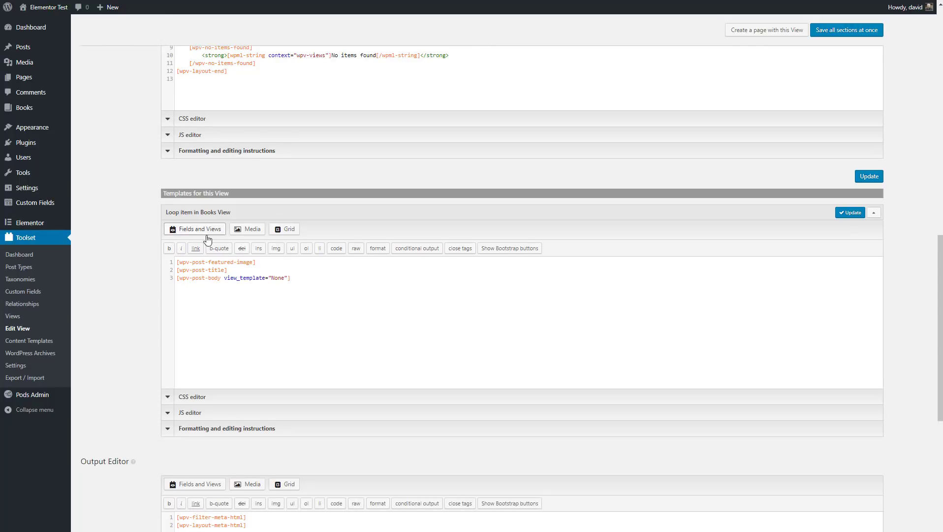